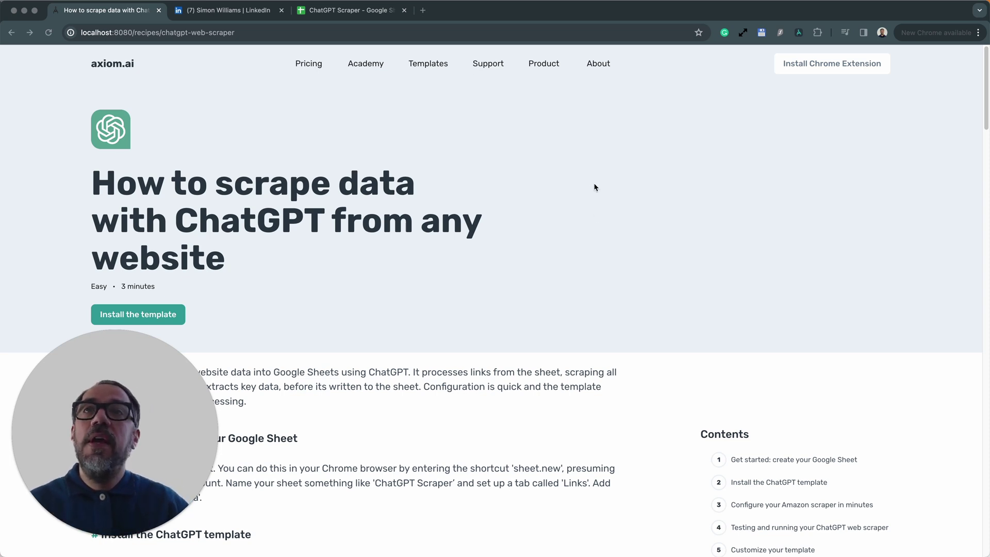
# Check the LinkedIn profile links in the ChatGPT Scraper Links sheet, then show the empty 'data' sheet
pyautogui.click(354, 11)
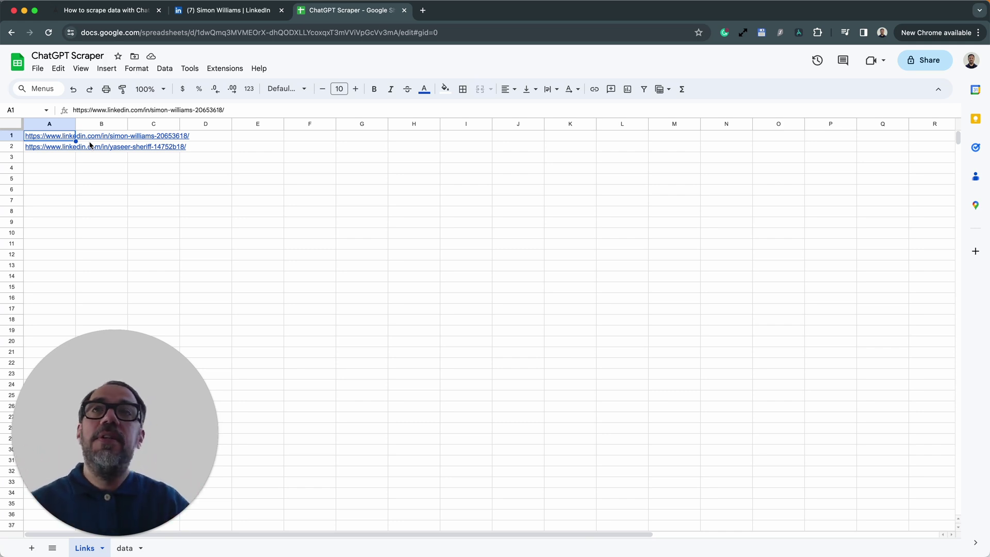
pyautogui.click(201, 12)
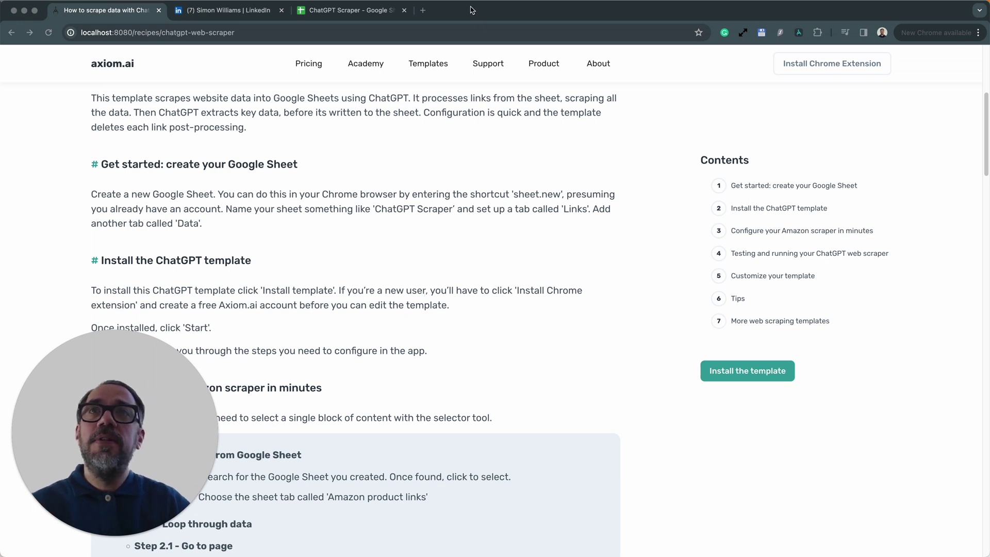
pyautogui.click(355, 11)
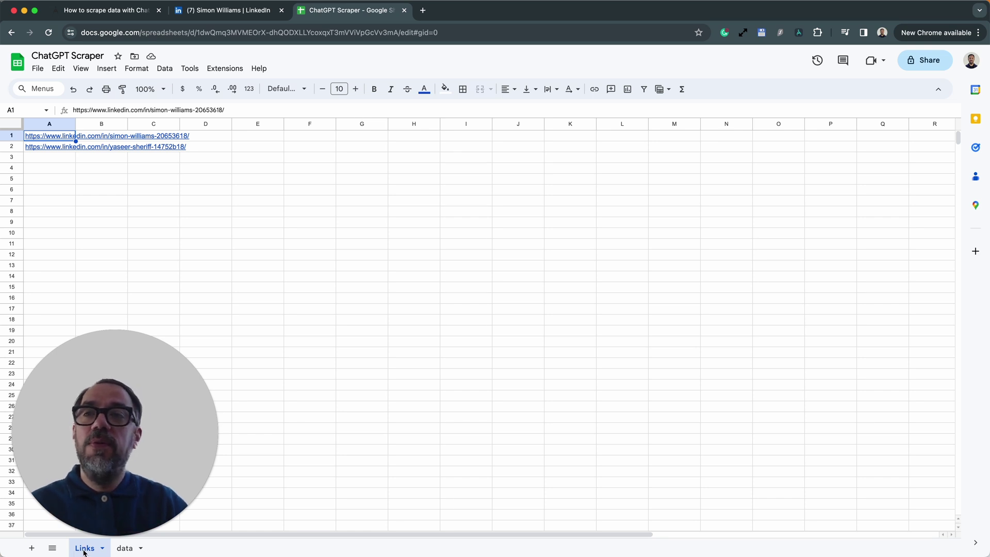
pyautogui.click(123, 549)
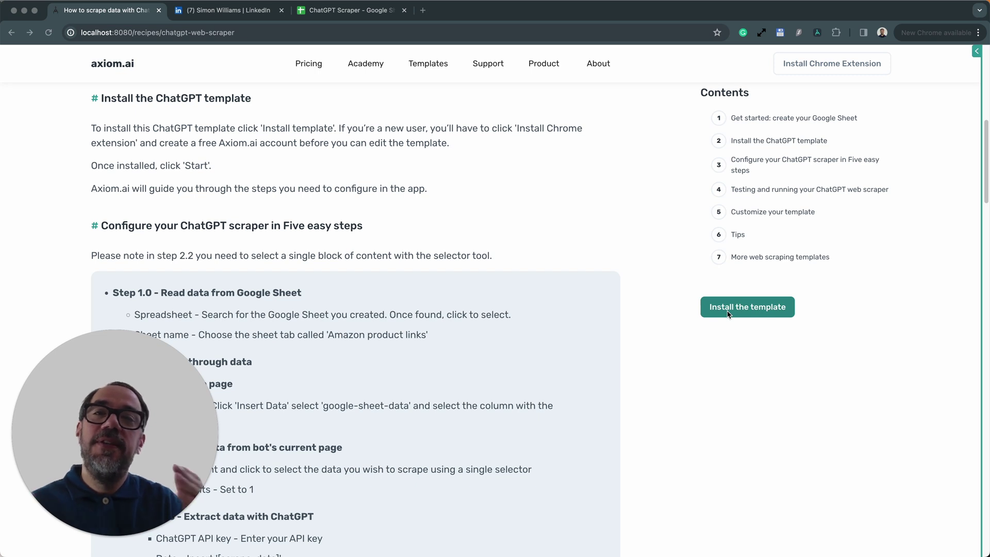
# Install the ChatGPT scraper template and set step 1 to read the 'Links' sheet of 'ChatGPT Scraper'
pyautogui.click(977, 54)
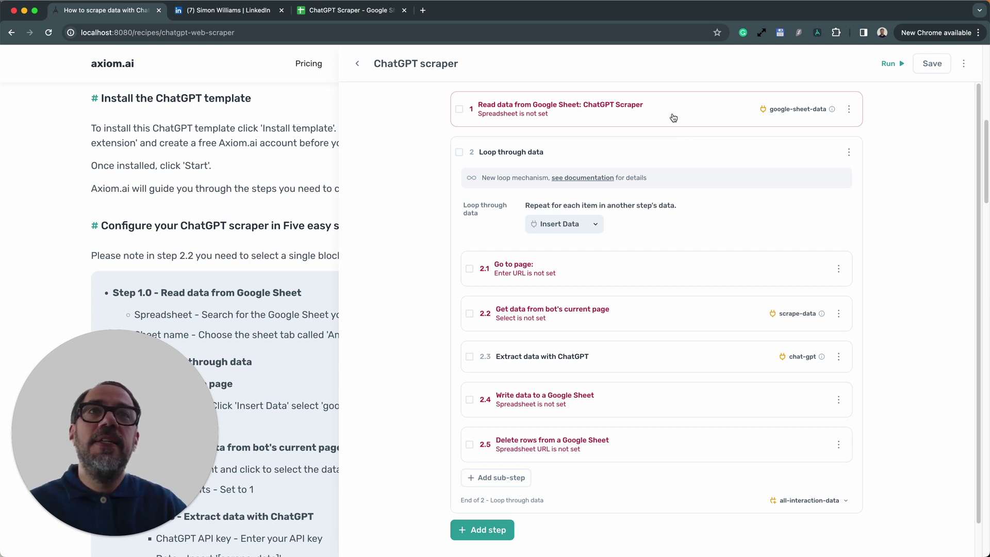
pyautogui.click(673, 117)
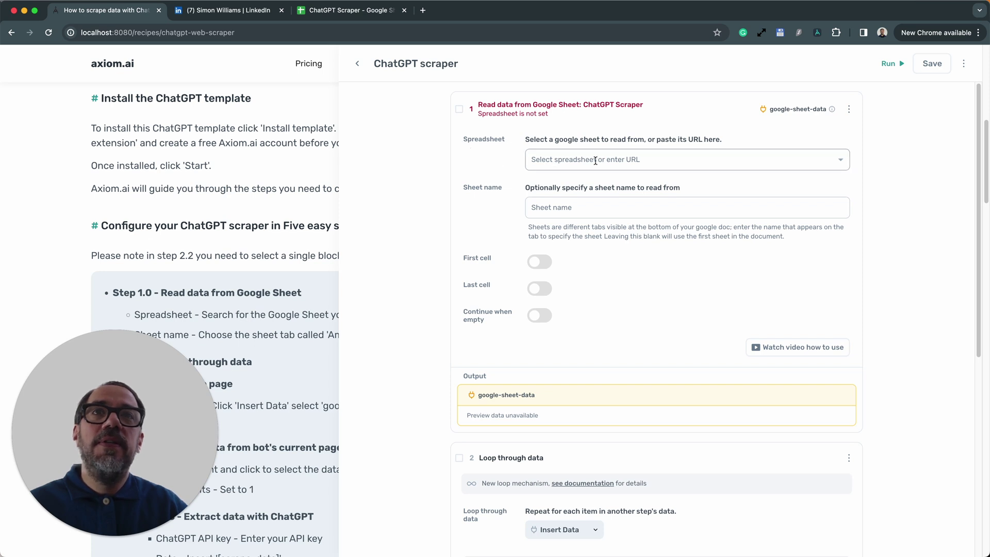
pyautogui.click(650, 157)
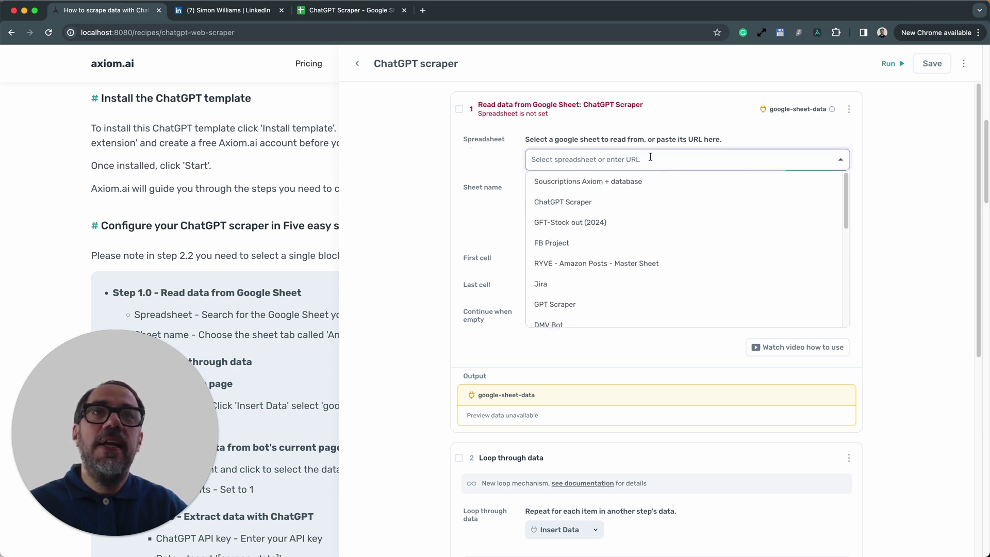
pyautogui.click(623, 202)
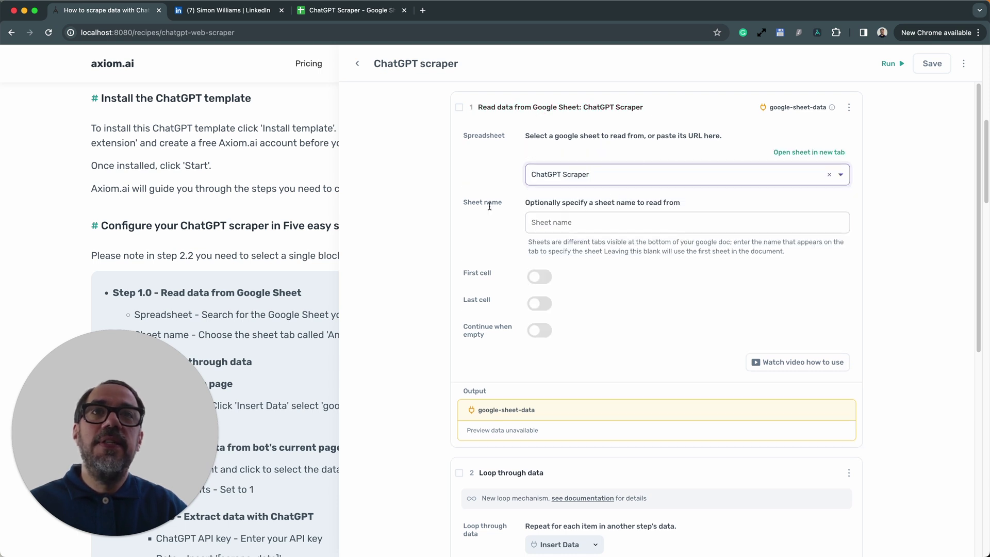
pyautogui.click(568, 227)
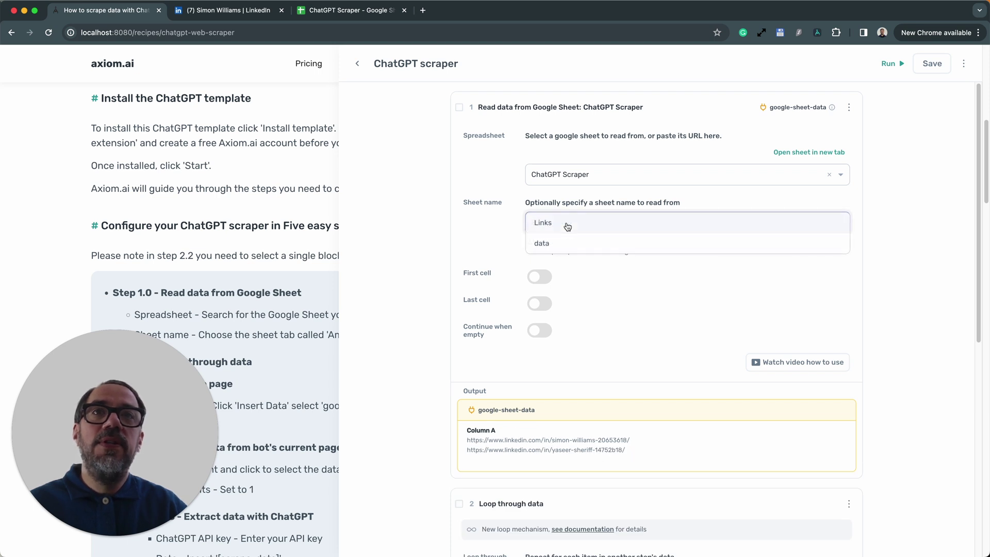
pyautogui.click(567, 225)
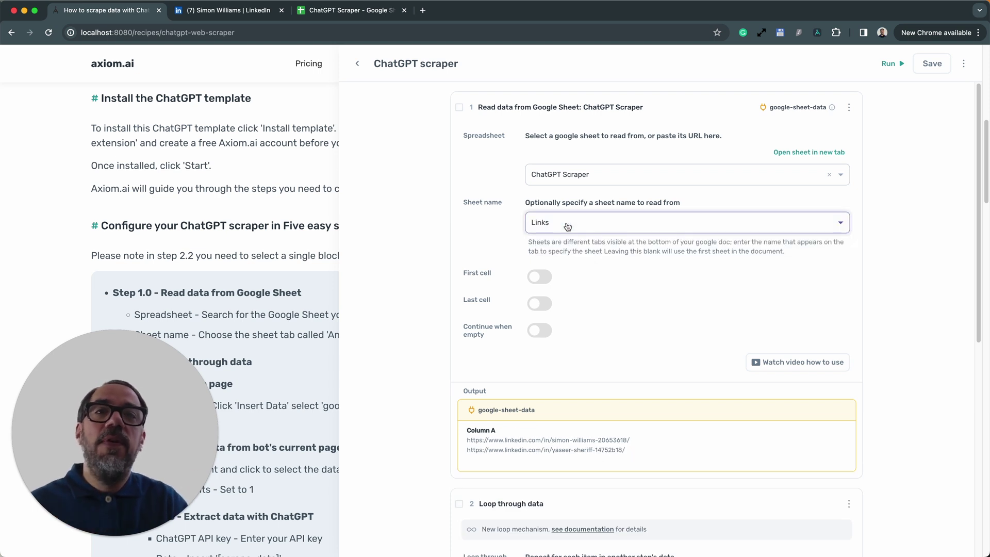
pyautogui.scroll(-1, 573, 358)
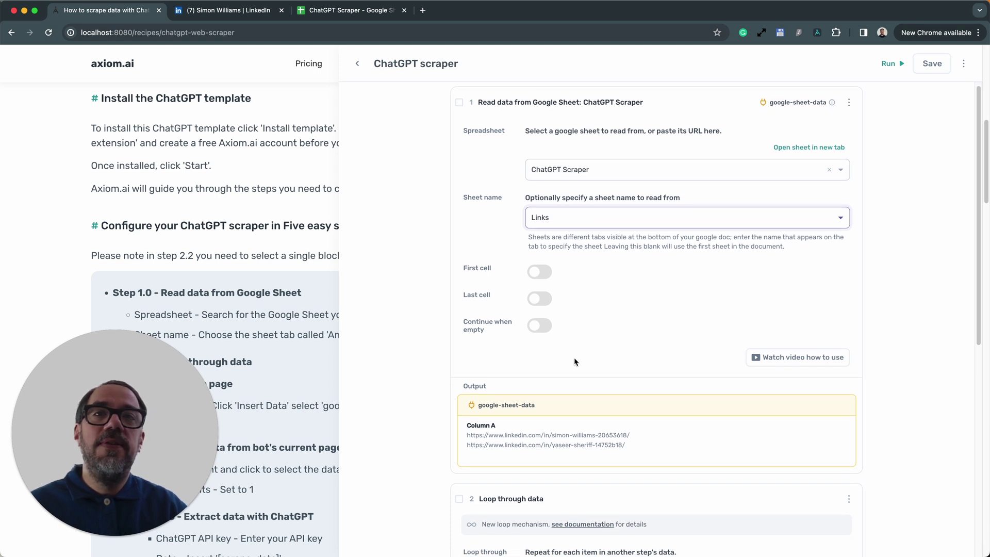
pyautogui.scroll(-3, 602, 400)
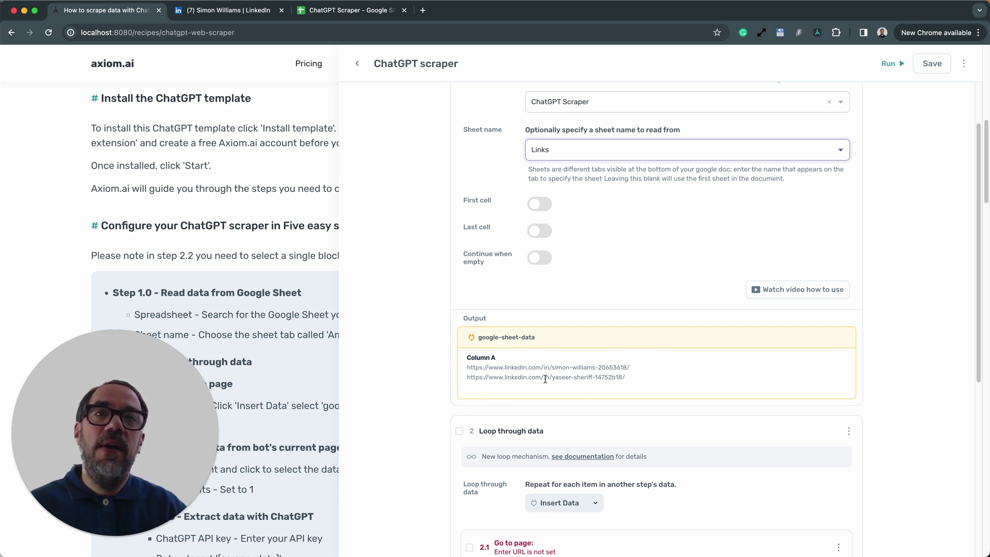
pyautogui.scroll(3, 545, 381)
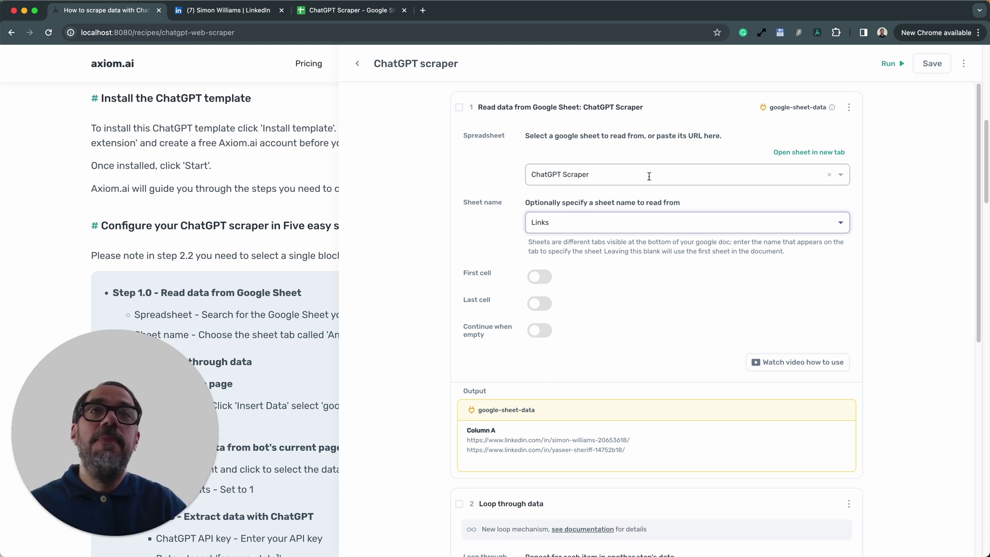
pyautogui.click(708, 105)
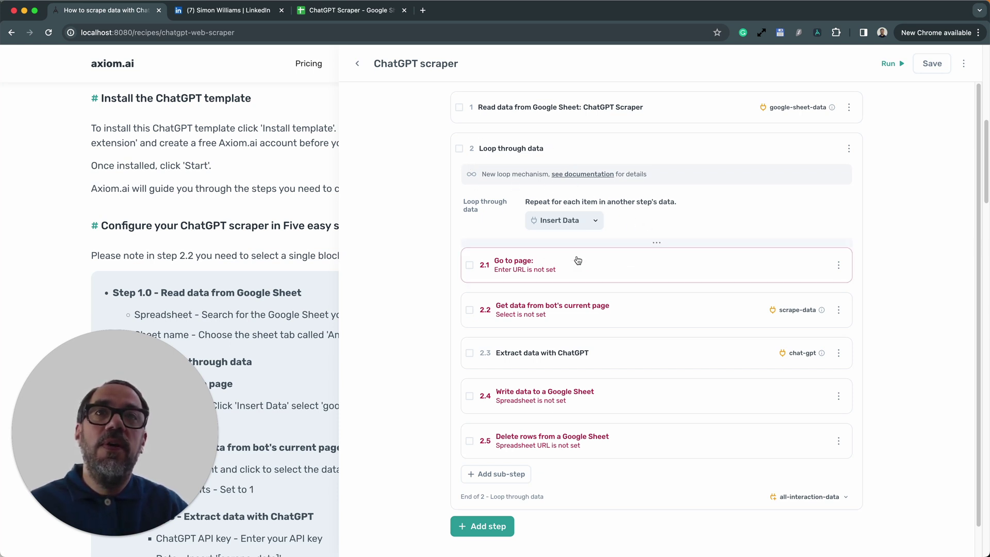
# Set the Go to page step's URL to column A of google-sheet-data
pyautogui.click(620, 263)
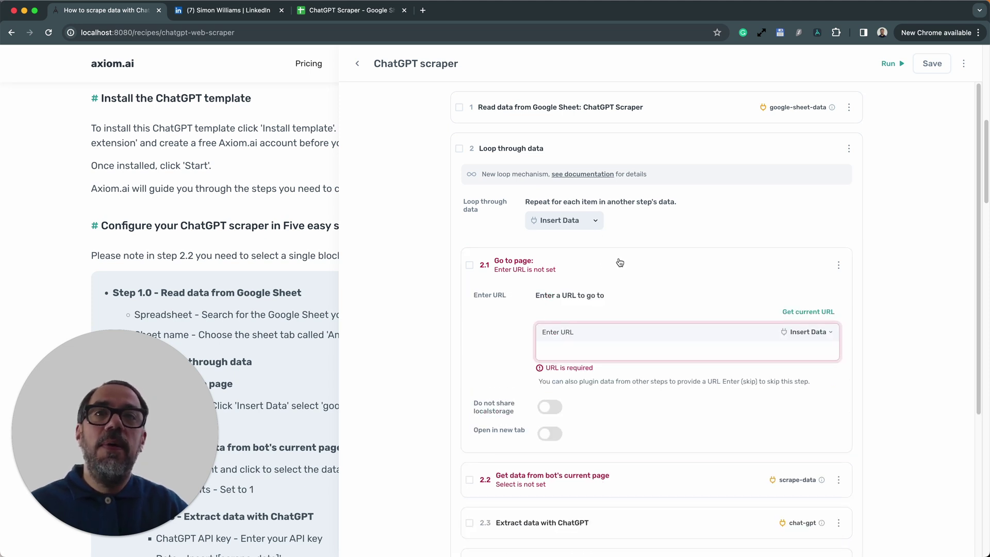
pyautogui.scroll(-1, 650, 366)
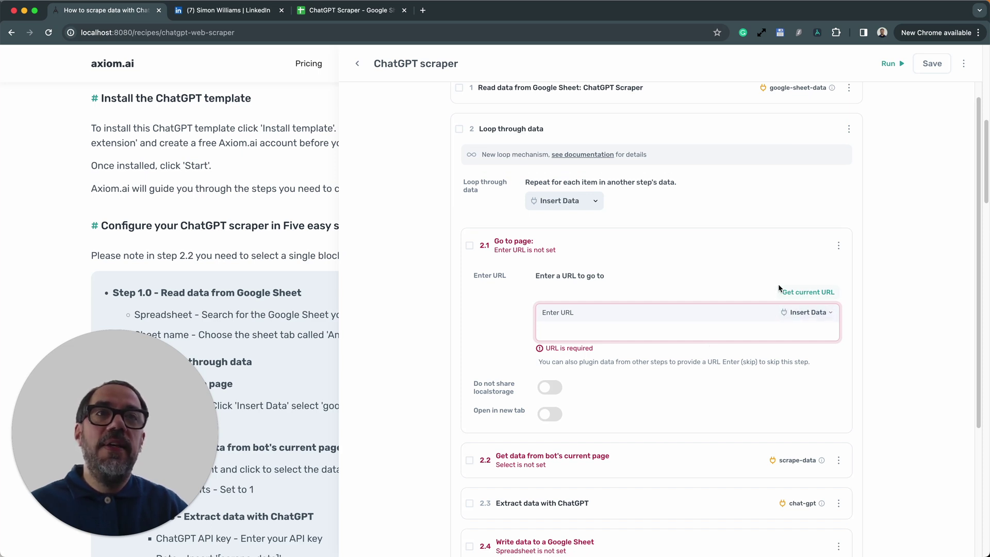
pyautogui.click(801, 315)
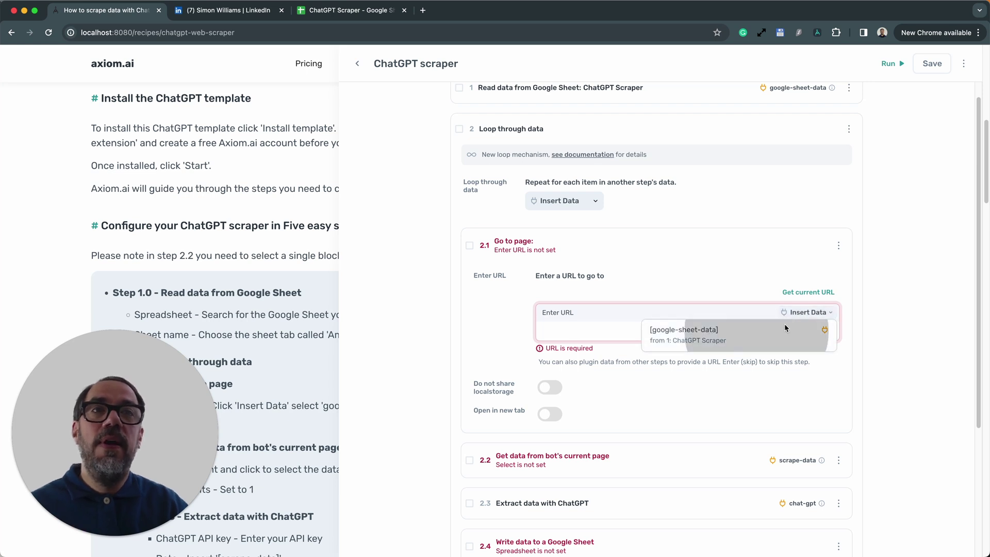
pyautogui.click(722, 334)
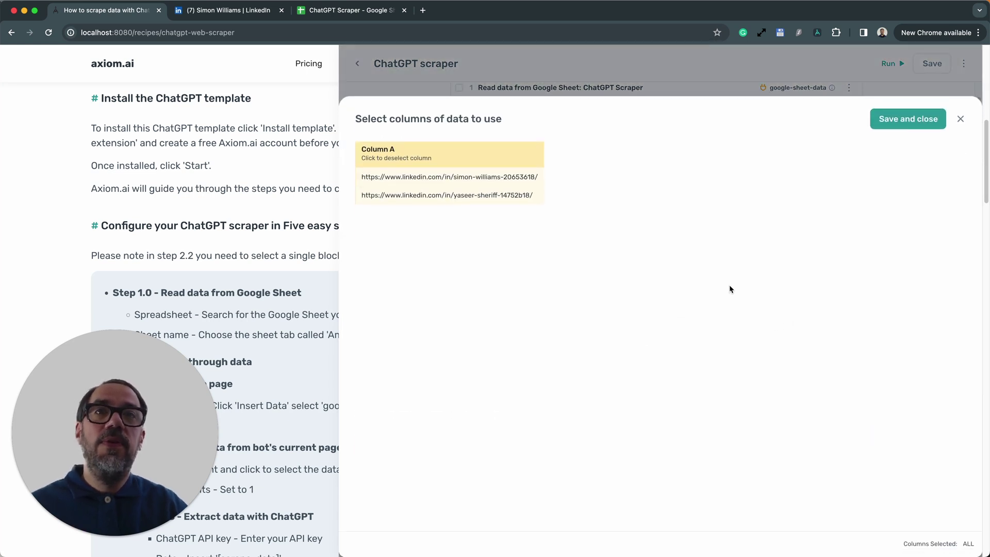
pyautogui.click(908, 120)
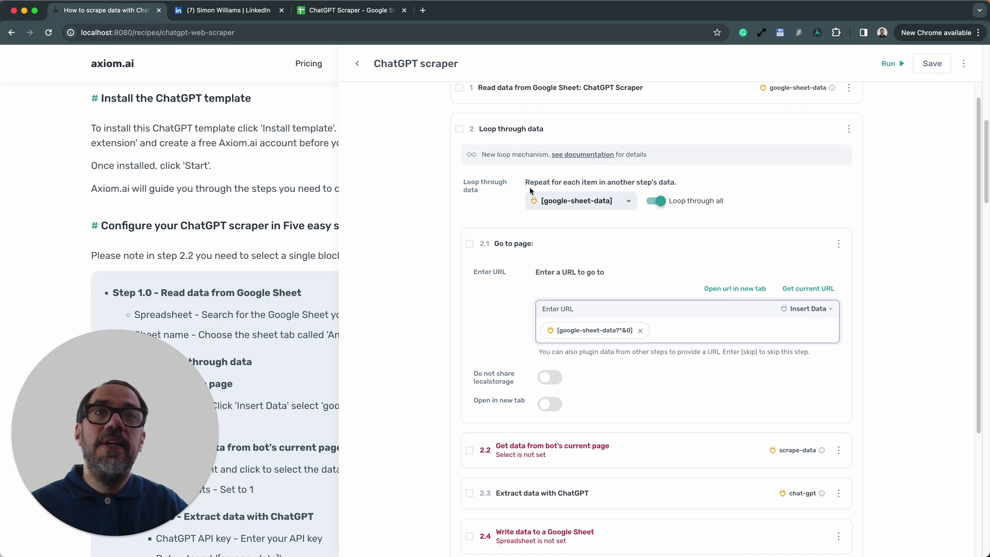
pyautogui.click(589, 241)
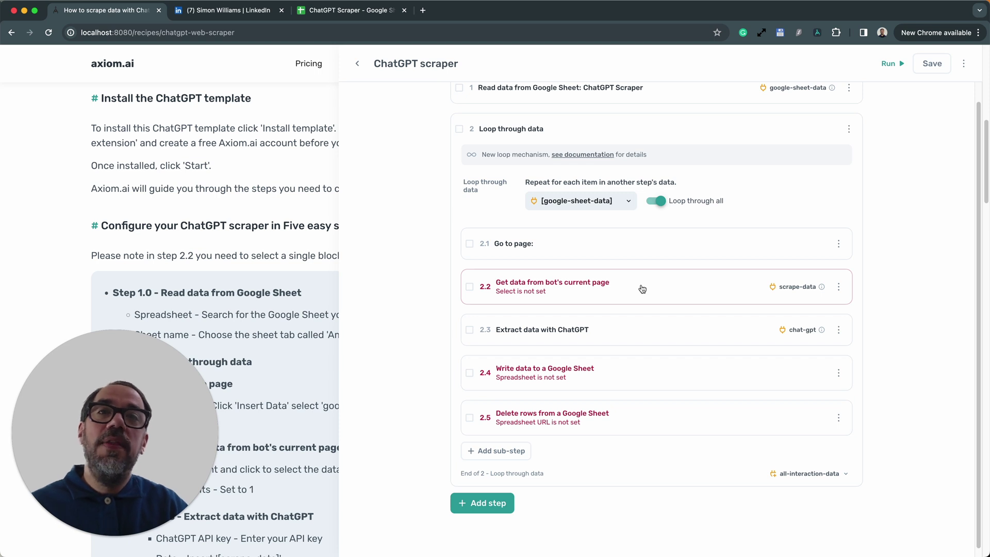
# Bring up the LinkedIn profile page and expand step 2.2 'Get data from bot's current page'
pyautogui.click(252, 14)
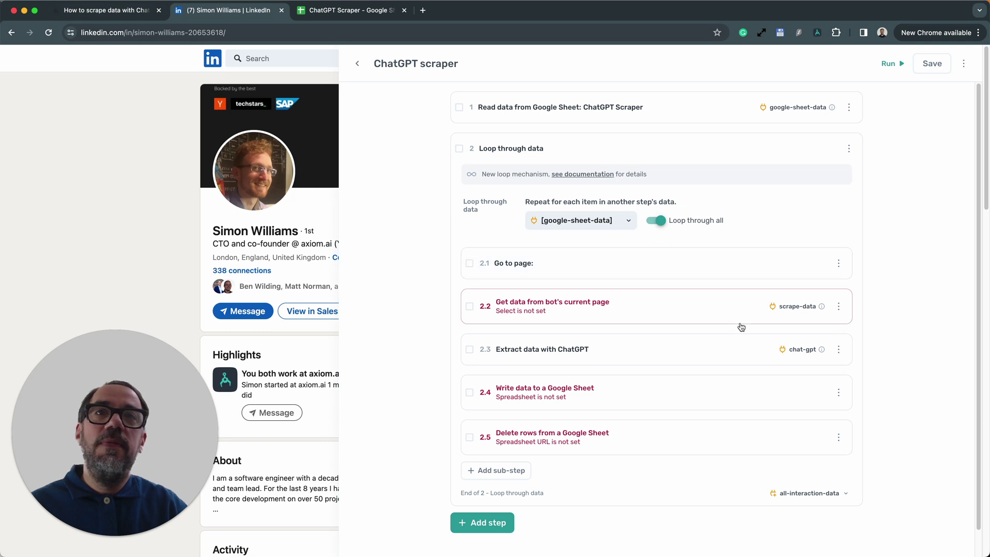
pyautogui.click(645, 310)
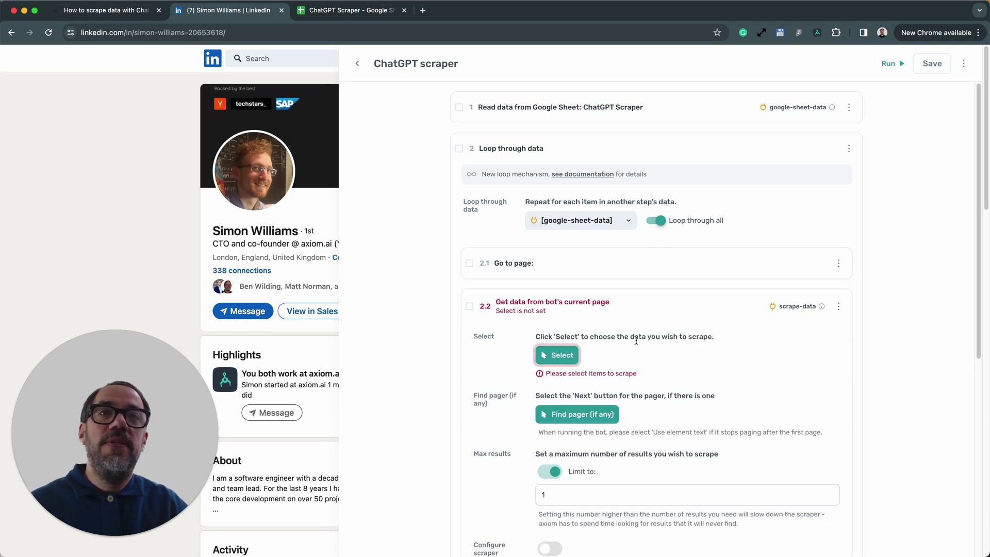
pyautogui.scroll(-1, 636, 341)
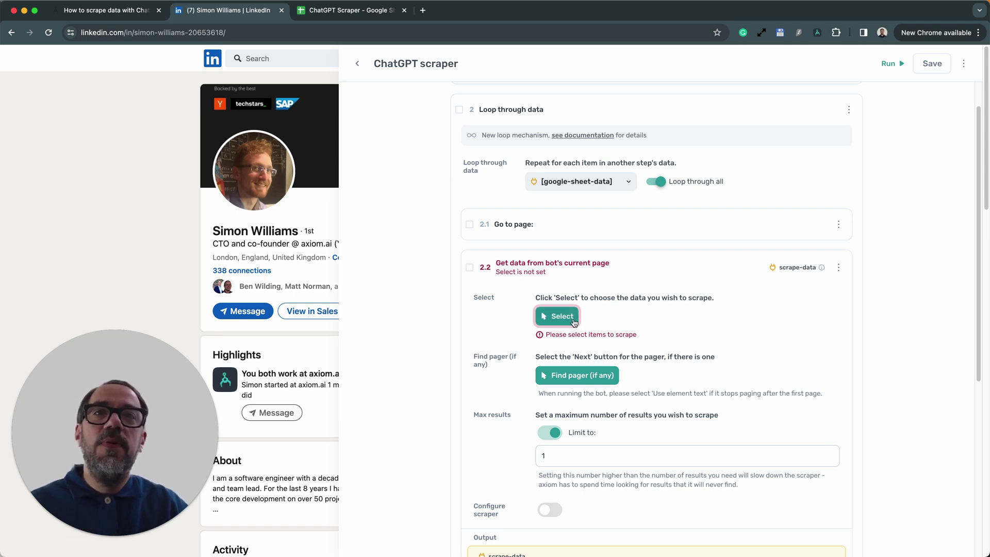
pyautogui.moveTo(135, 348); pyautogui.dragTo(141, 304)
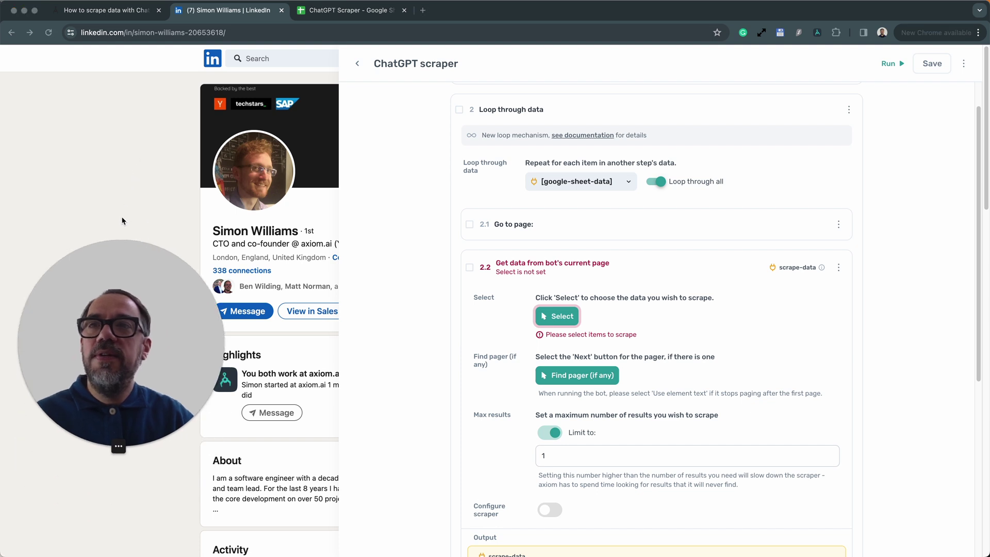
pyautogui.moveTo(142, 381); pyautogui.dragTo(124, 243)
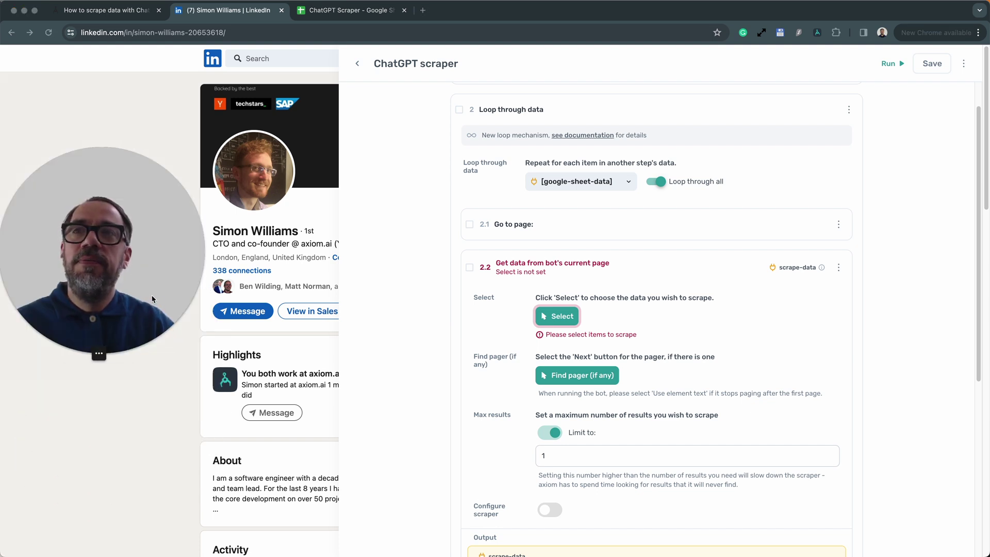
pyautogui.moveTo(148, 287); pyautogui.dragTo(170, 199)
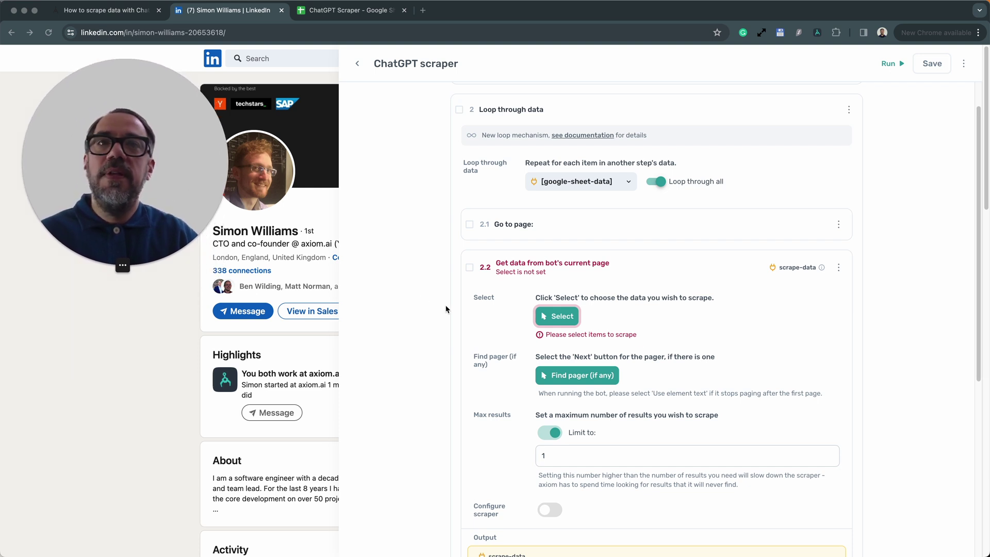
# Select the whole LinkedIn profile area as scraped text in column A and complete the selection
pyautogui.click(572, 320)
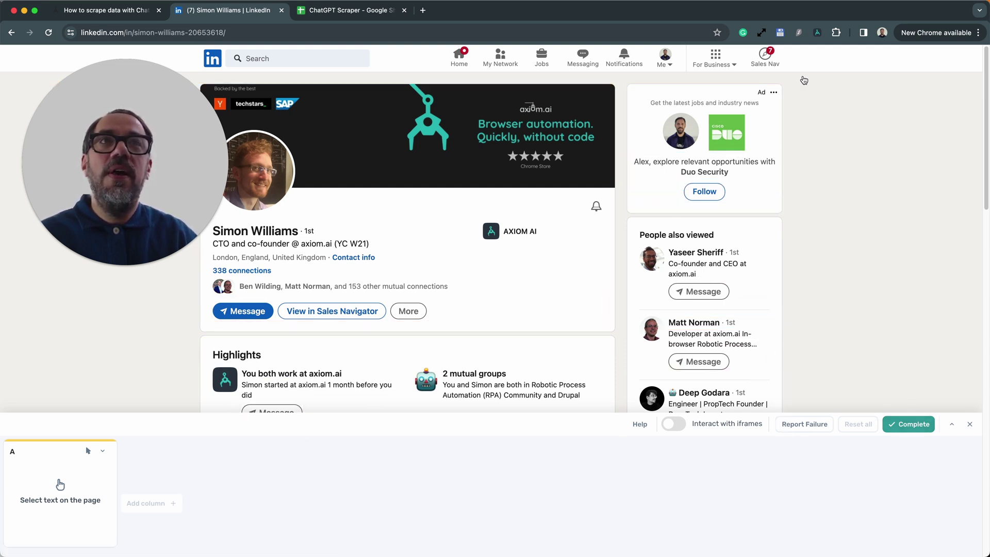
pyautogui.click(817, 95)
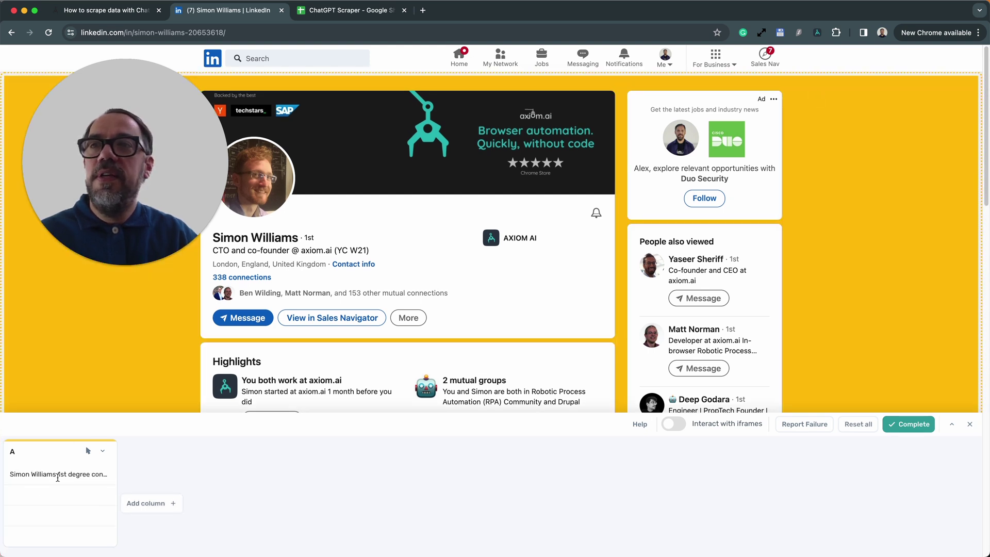
pyautogui.tripleClick(56, 477)
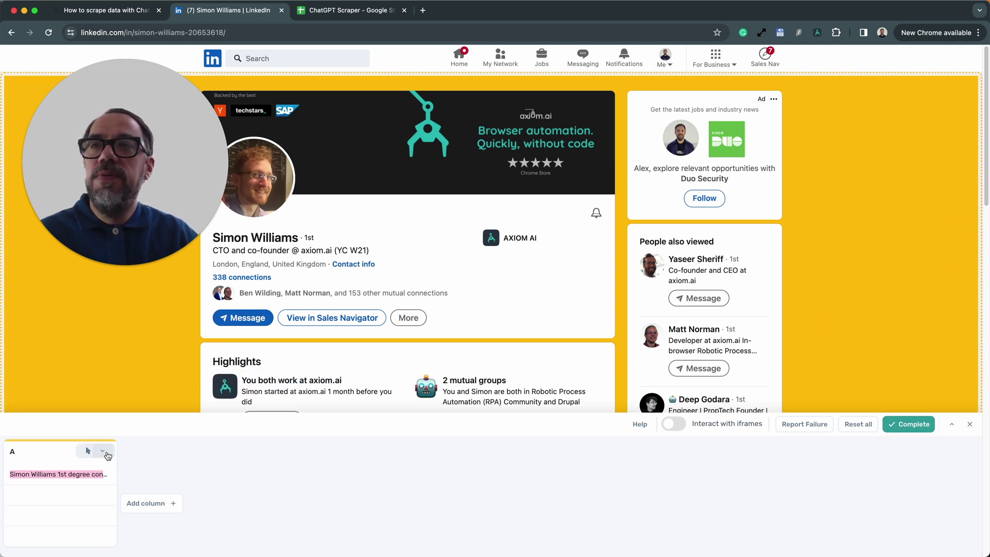
pyautogui.click(111, 453)
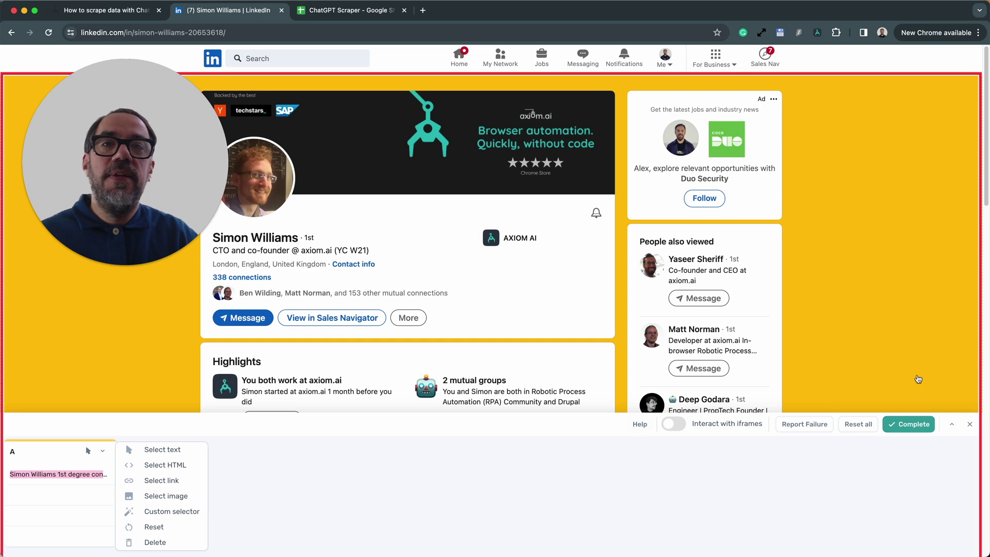
pyautogui.click(910, 425)
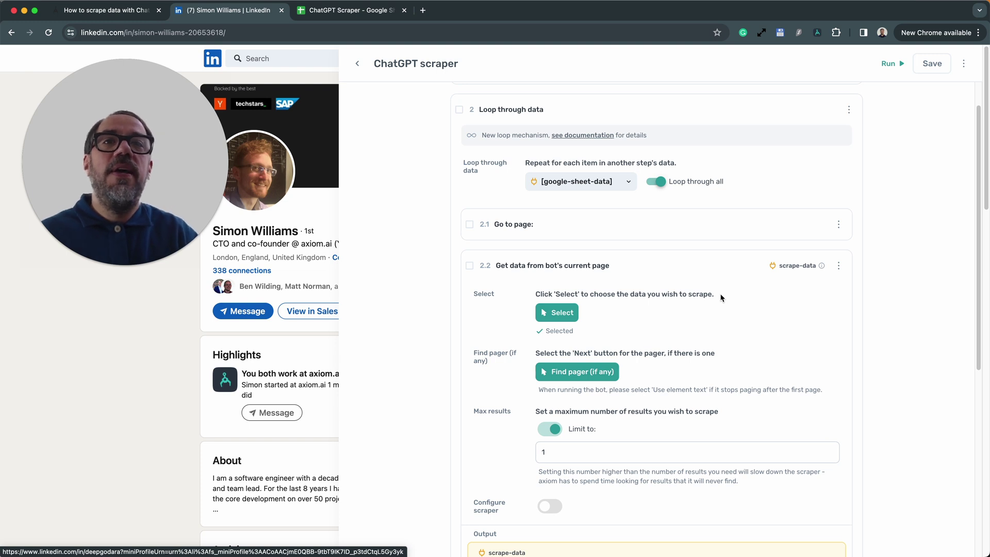
pyautogui.click(663, 266)
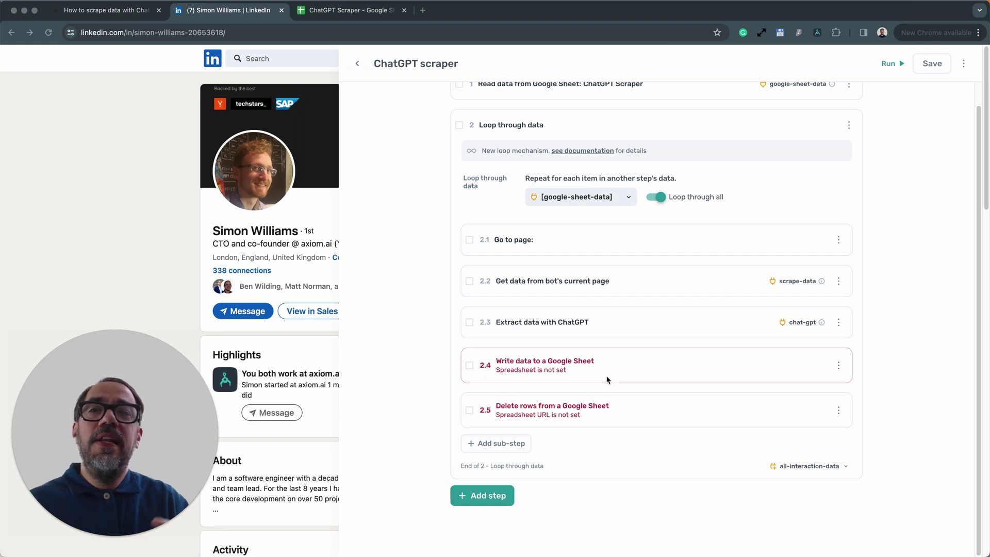
# Expand the Extract data with ChatGPT step and paste the OpenAI API key into its field
pyautogui.click(605, 317)
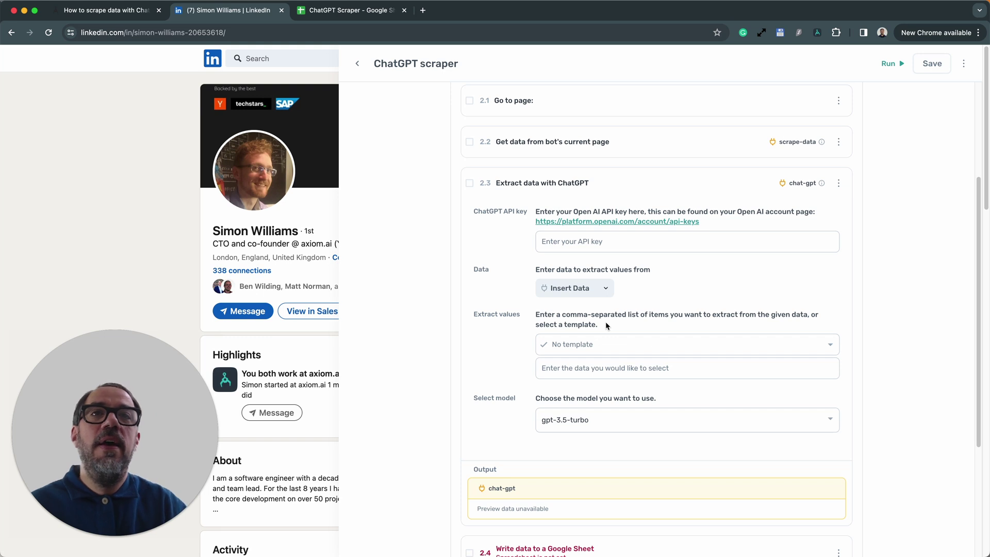
pyautogui.click(629, 249)
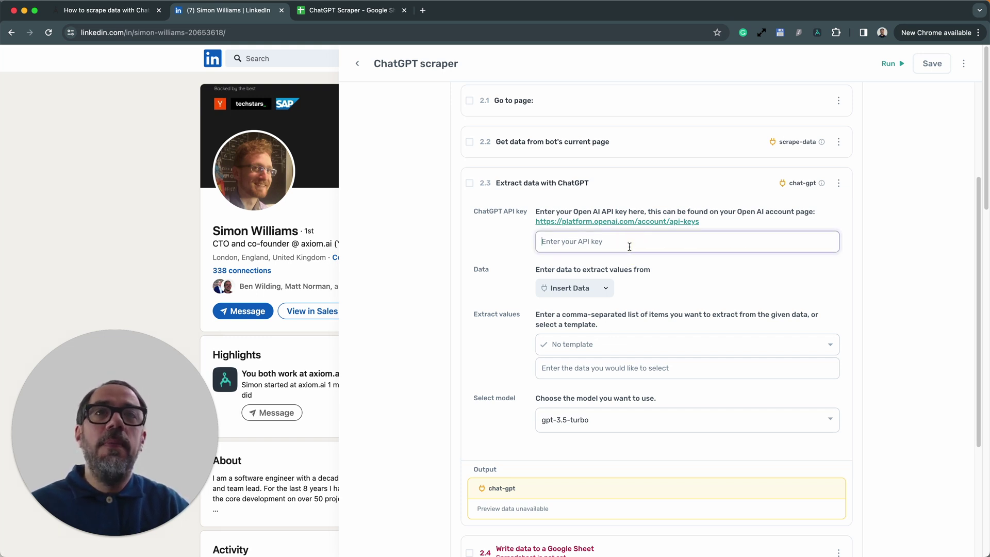
pyautogui.press('super+v')
pyautogui.click(725, 278)
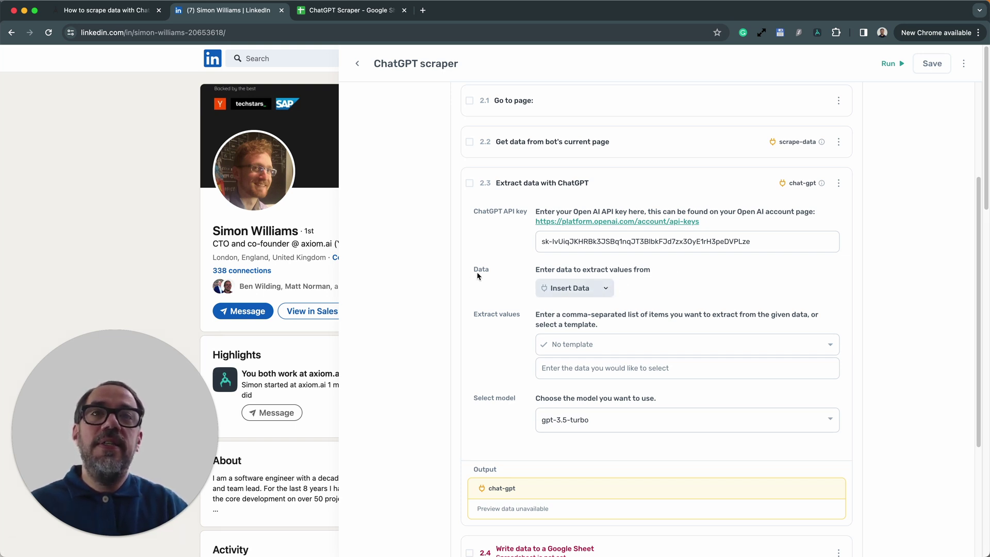
# Set the ChatGPT step's input data to [scrape-data], keeping all columns
pyautogui.click(571, 288)
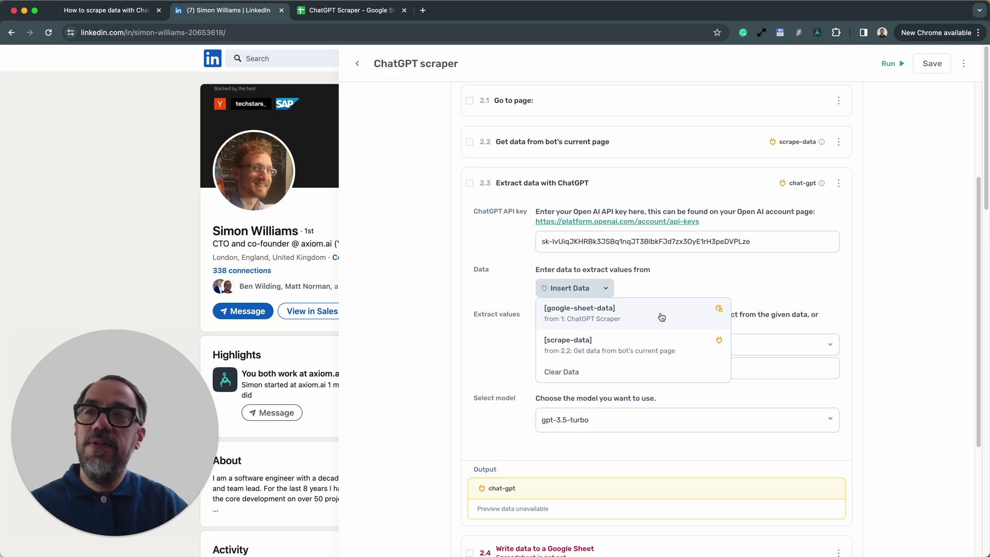
pyautogui.click(628, 355)
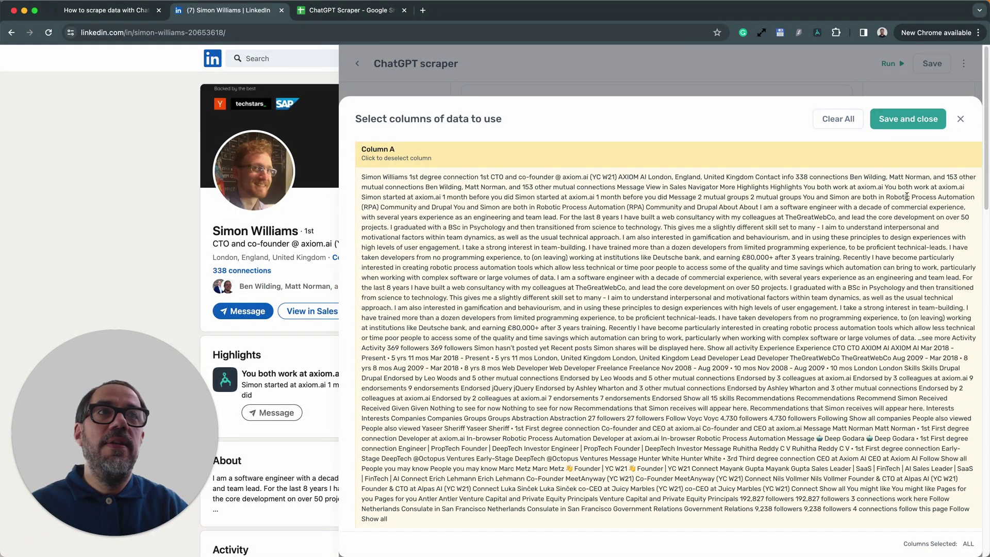
pyautogui.click(909, 123)
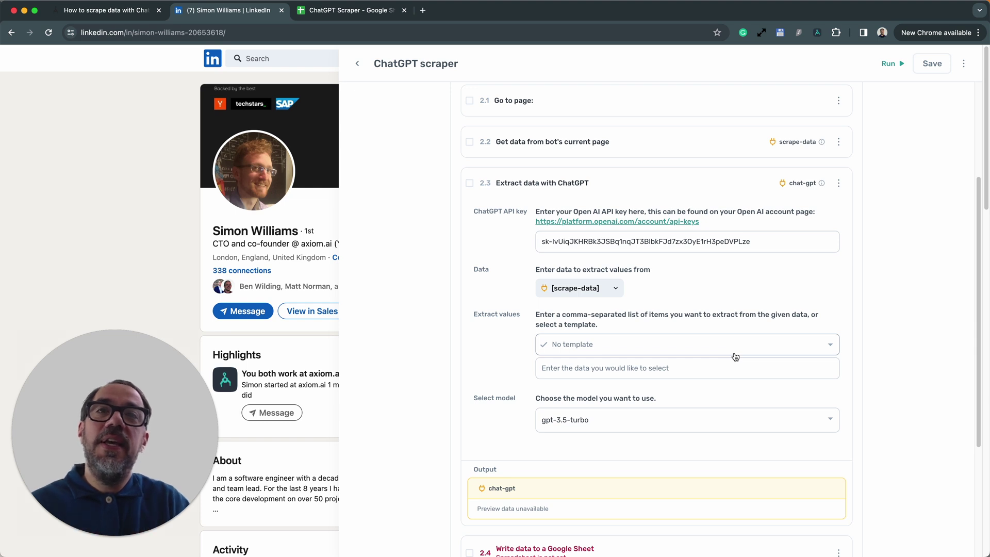
# Apply the 'LinkedIn profile data' template so the extract values become Name, job title
pyautogui.scroll(-1, 735, 356)
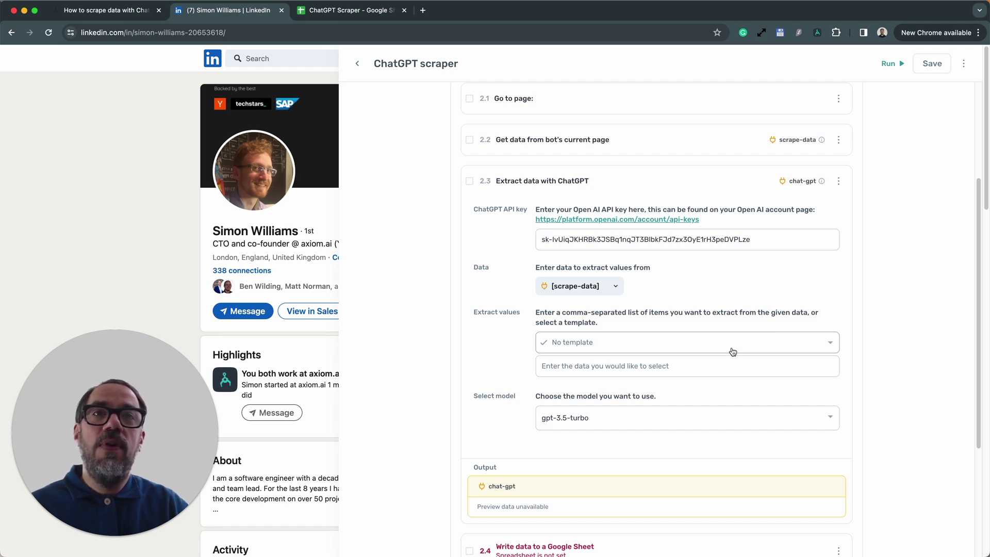
pyautogui.click(666, 366)
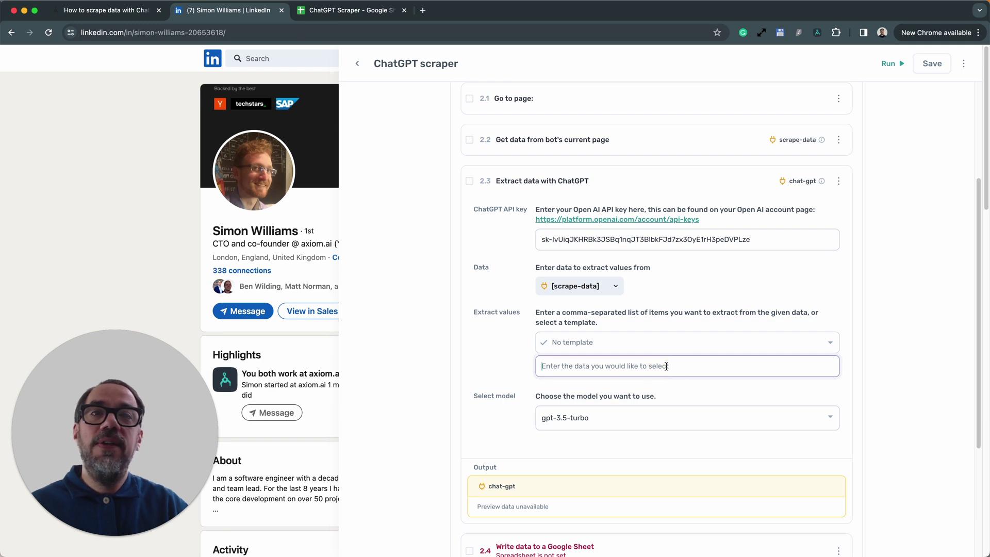
pyautogui.click(709, 351)
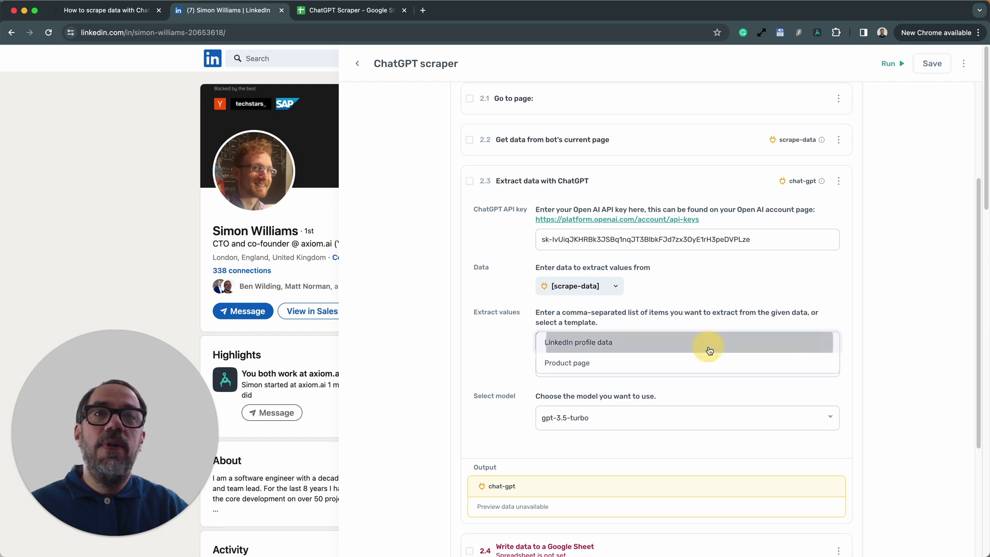
pyautogui.click(708, 348)
pyautogui.click(873, 373)
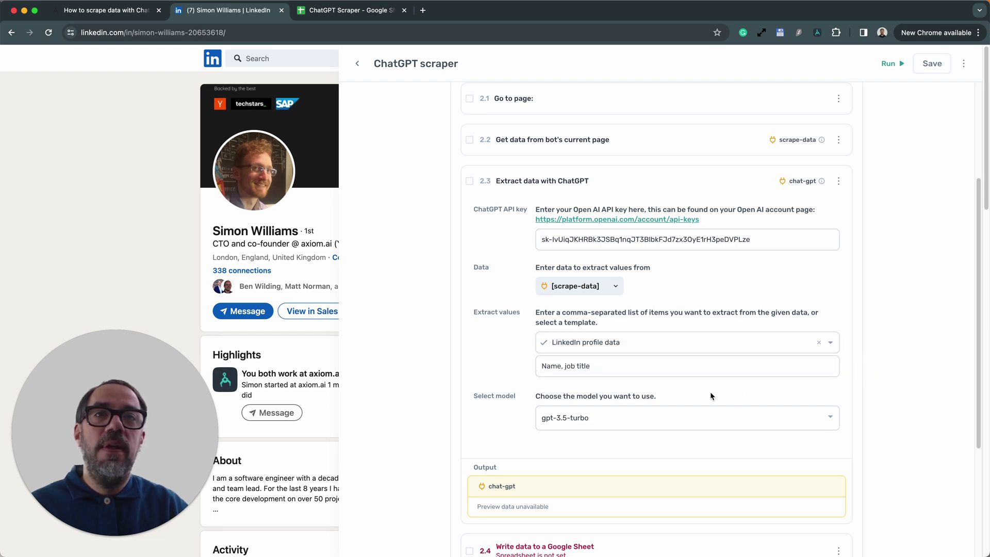
# Choose gpt-3.5-turbo as the model and collapse step 2.3
pyautogui.click(595, 417)
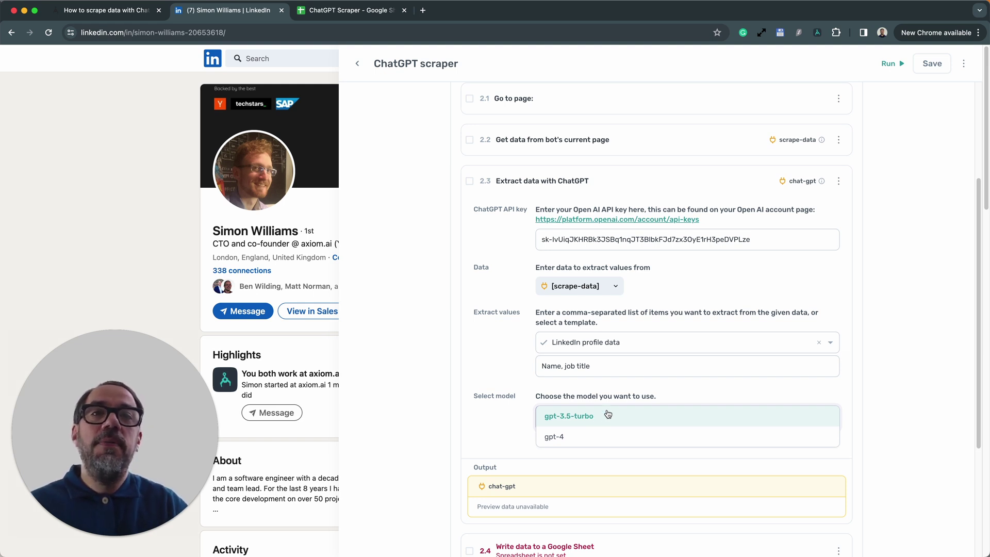
pyautogui.click(608, 415)
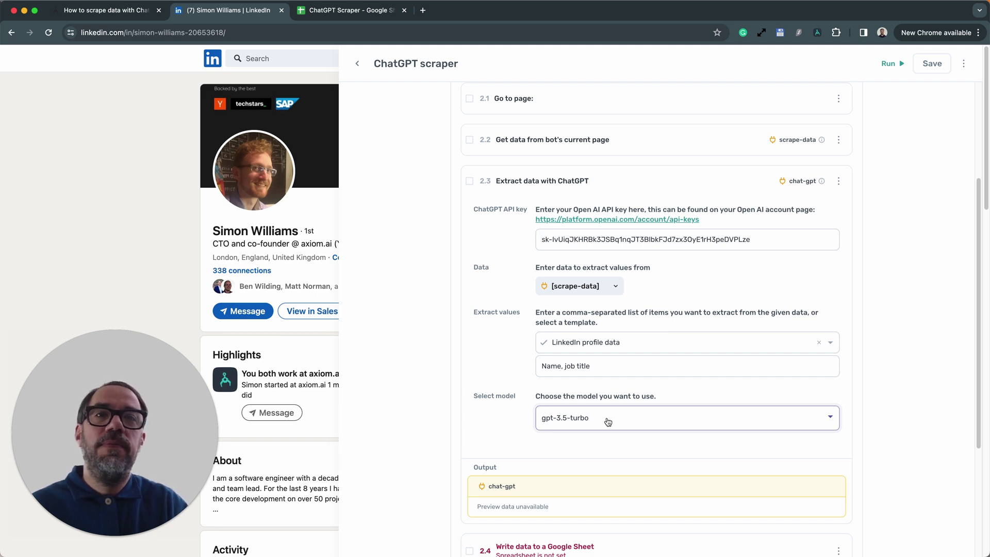
pyautogui.click(674, 187)
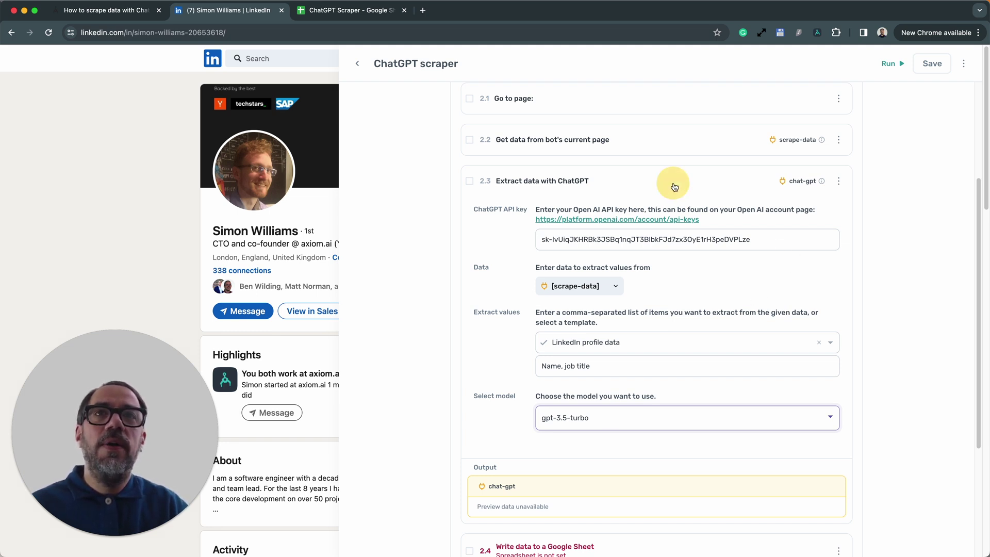
# Point step 2.4 Write data to a Google Sheet at the 'ChatGPT Scraper' spreadsheet's 'data' sheet
pyautogui.click(674, 187)
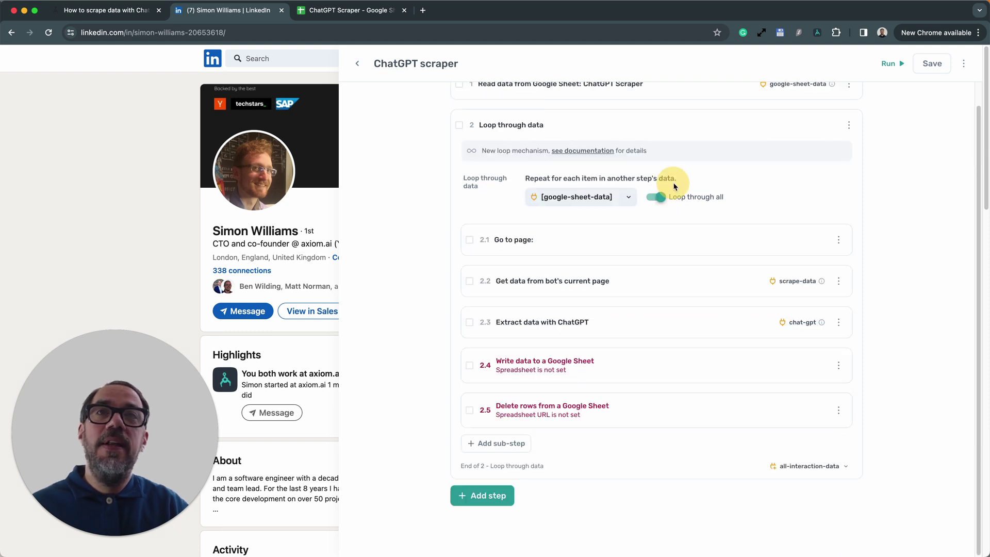
pyautogui.click(664, 369)
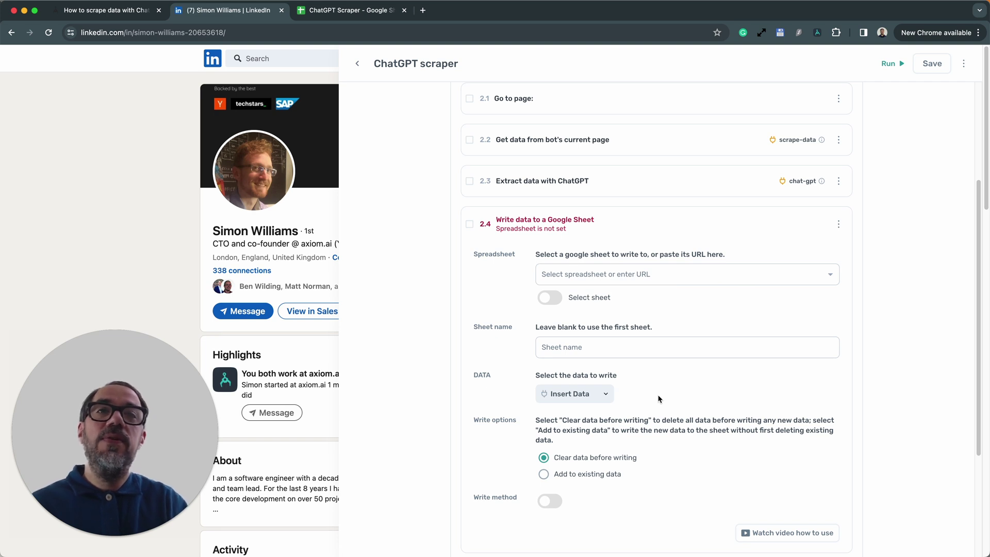
pyautogui.click(665, 272)
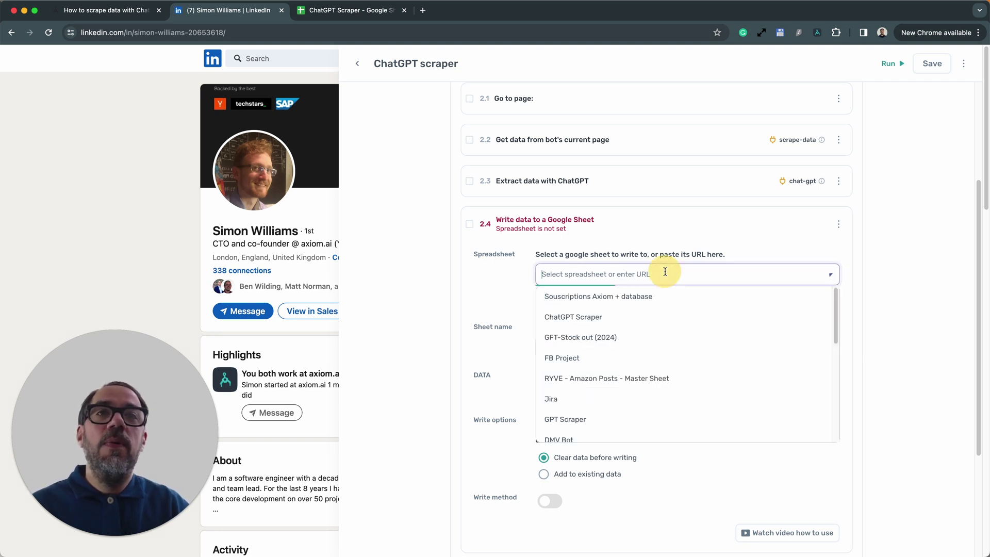
pyautogui.click(614, 314)
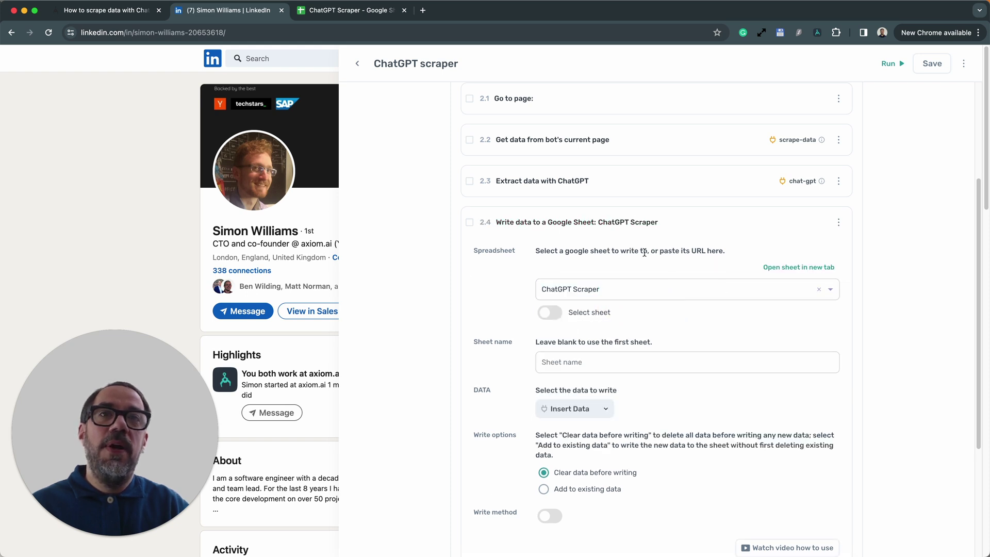
pyautogui.scroll(-1, 661, 341)
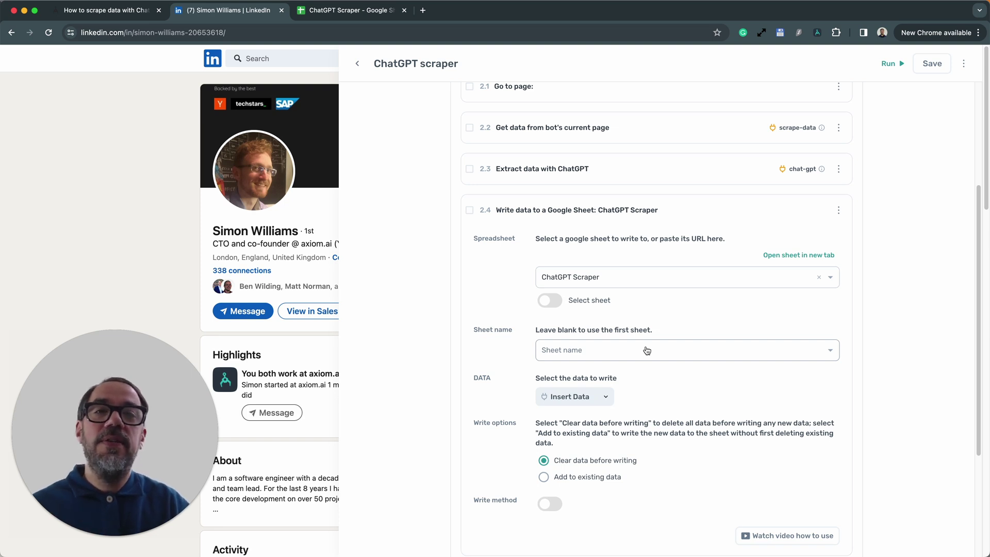
pyautogui.click(647, 351)
pyautogui.click(630, 379)
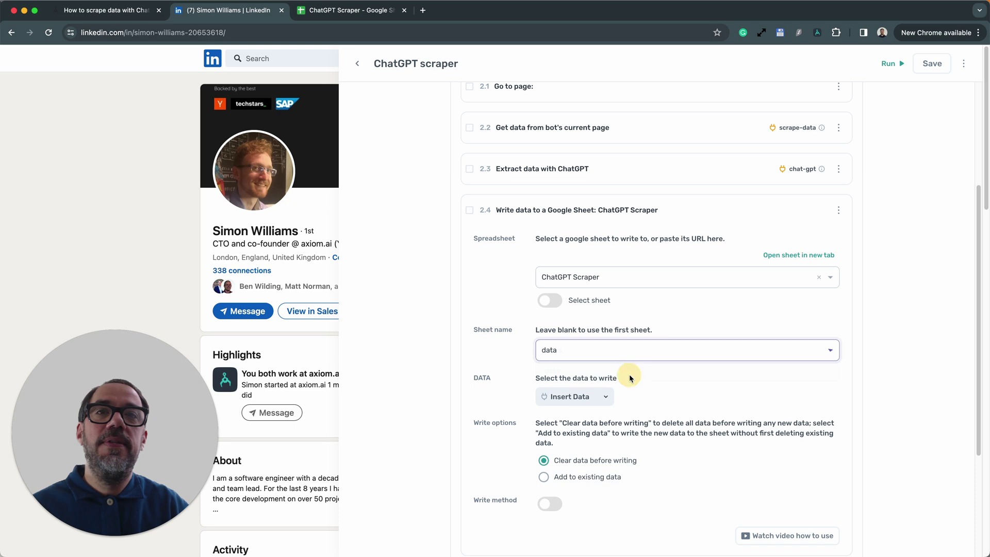
pyautogui.scroll(-3, 673, 416)
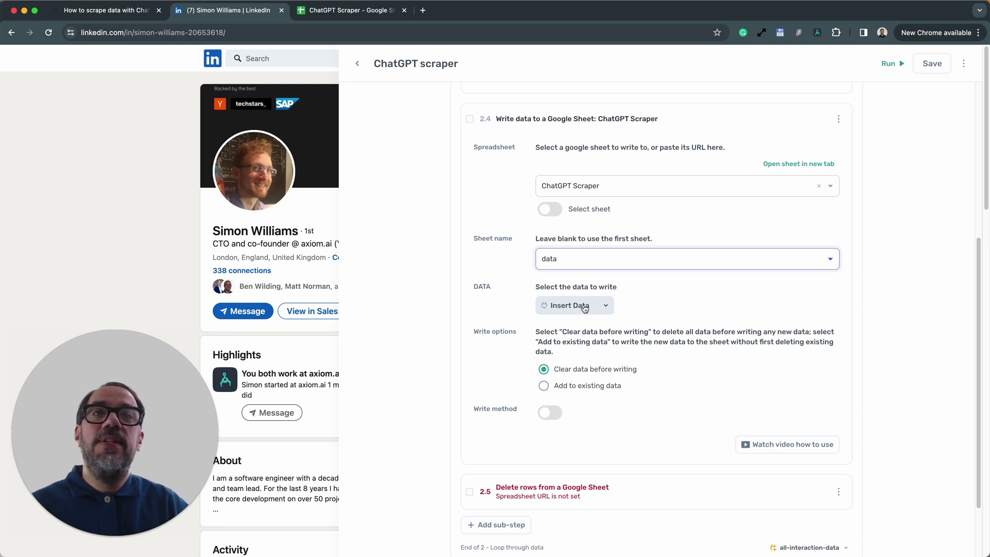
pyautogui.click(585, 307)
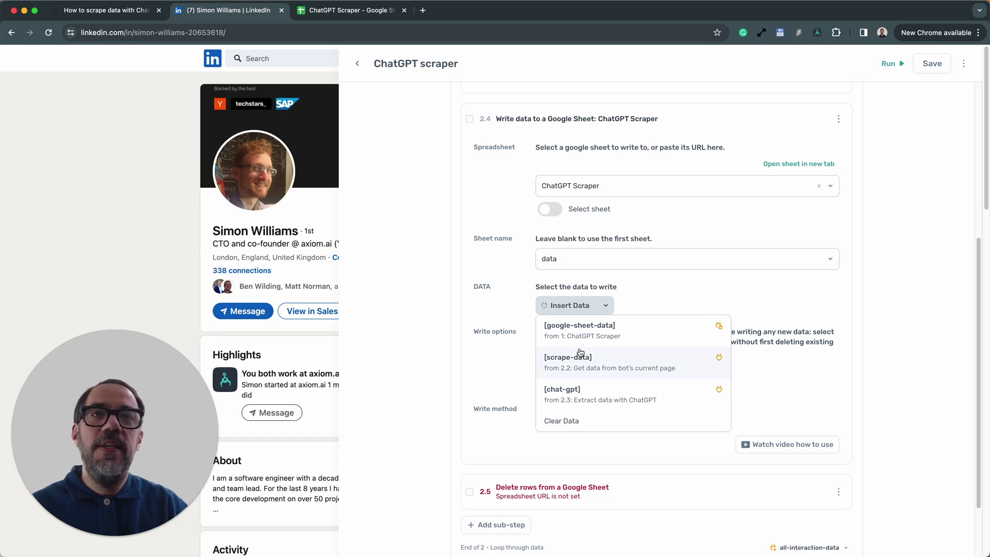
# Write the [chat-gpt] results to the sheet using 'Add to existing data', then collapse the step
pyautogui.click(576, 388)
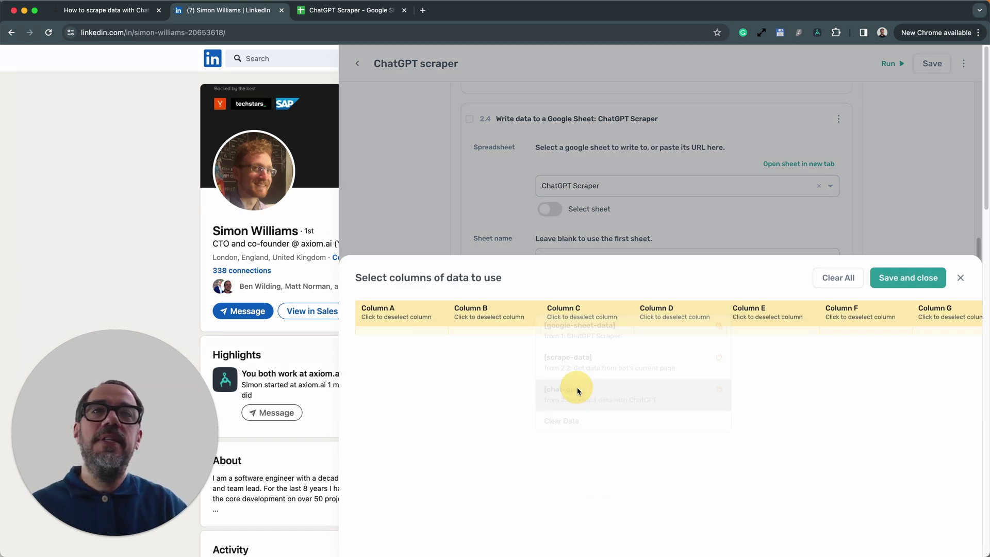
pyautogui.click(883, 119)
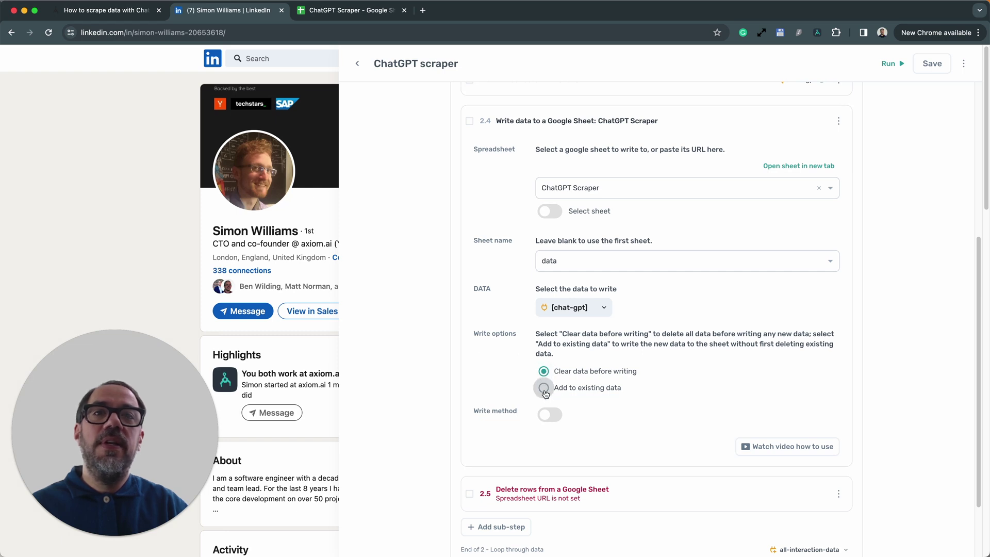
pyautogui.click(544, 388)
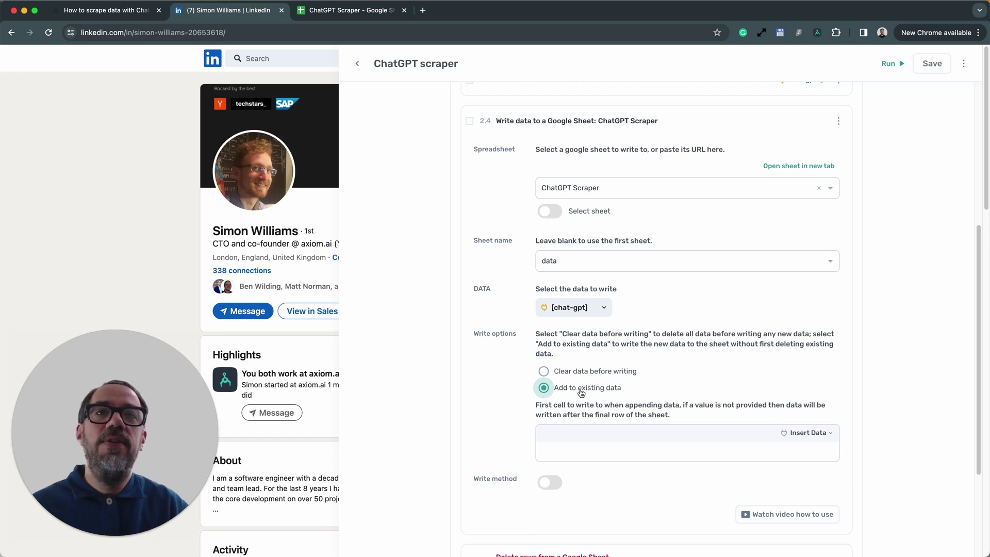
pyautogui.scroll(-2, 577, 423)
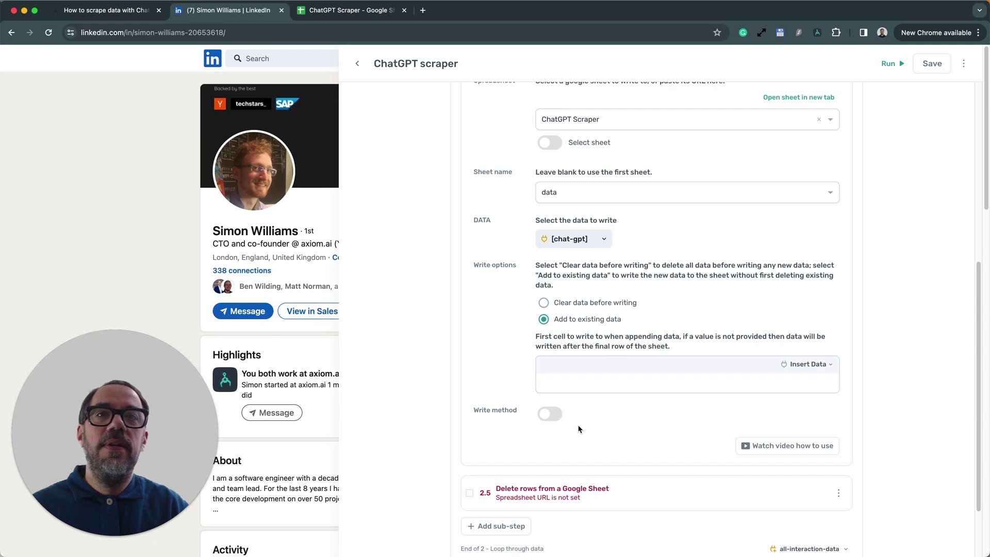
pyautogui.scroll(7, 634, 433)
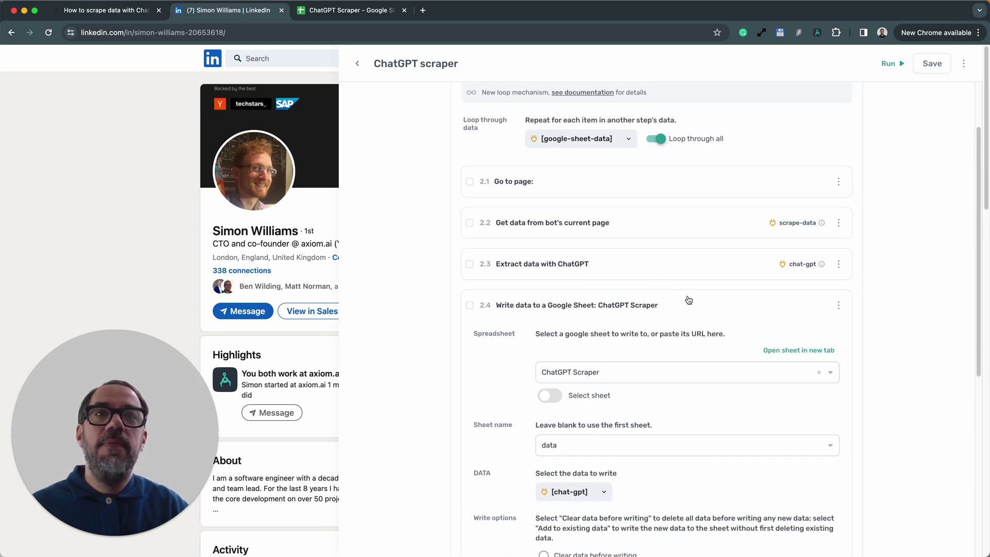
pyautogui.click(688, 299)
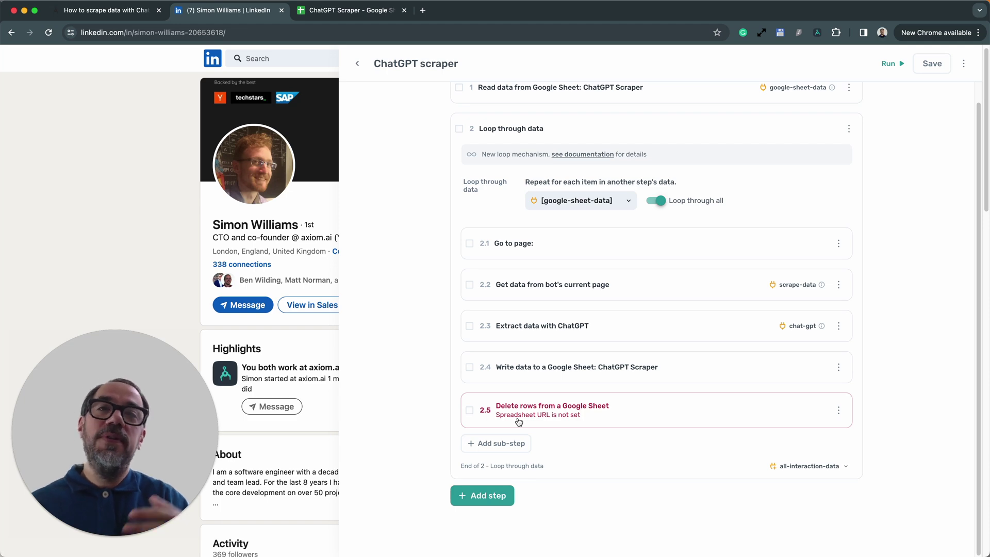
# Set the Delete rows step to the ChatGPT Scraper spreadsheet, Links sheet, then collapse it
pyautogui.click(685, 413)
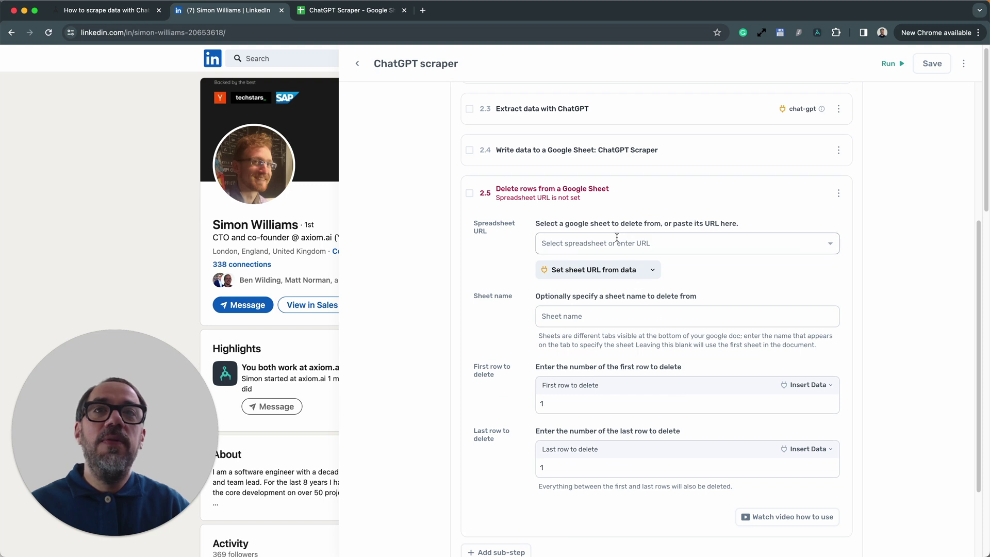
pyautogui.click(617, 238)
pyautogui.click(609, 286)
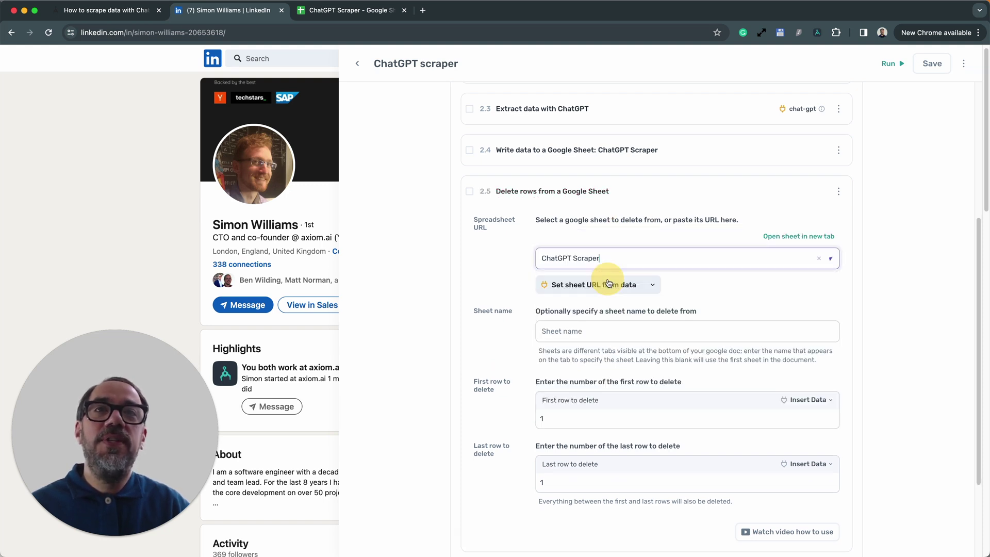
pyautogui.click(725, 298)
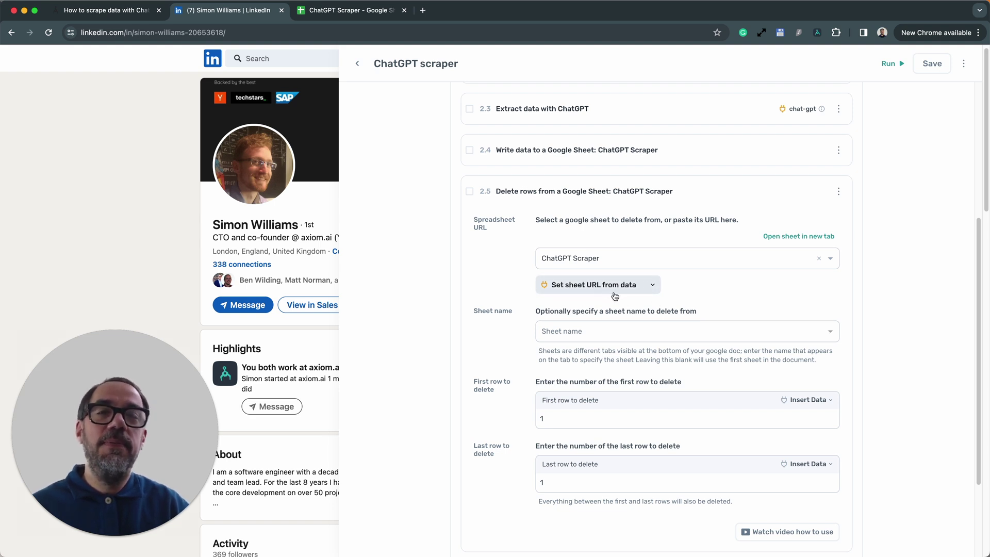
pyautogui.click(613, 331)
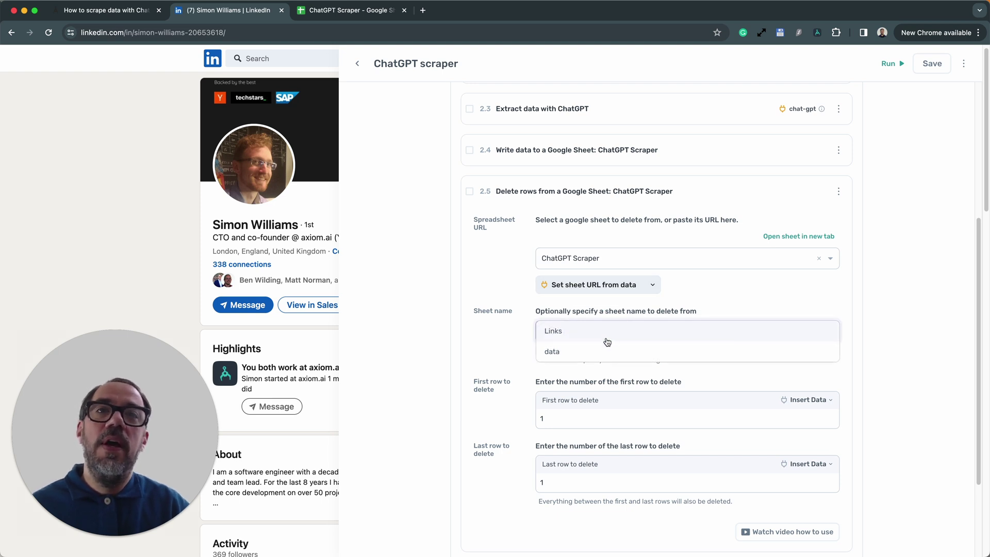
pyautogui.click(607, 340)
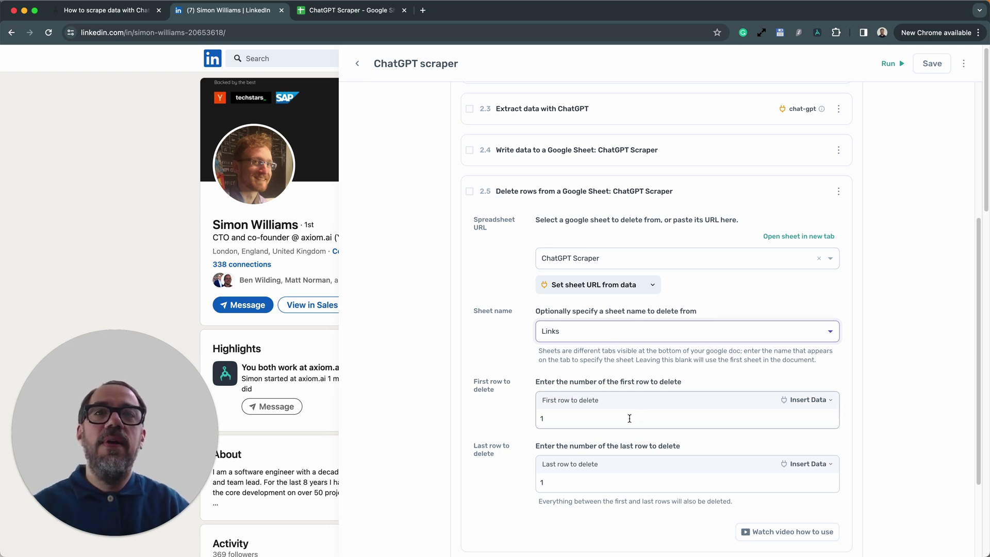
pyautogui.scroll(-3, 629, 418)
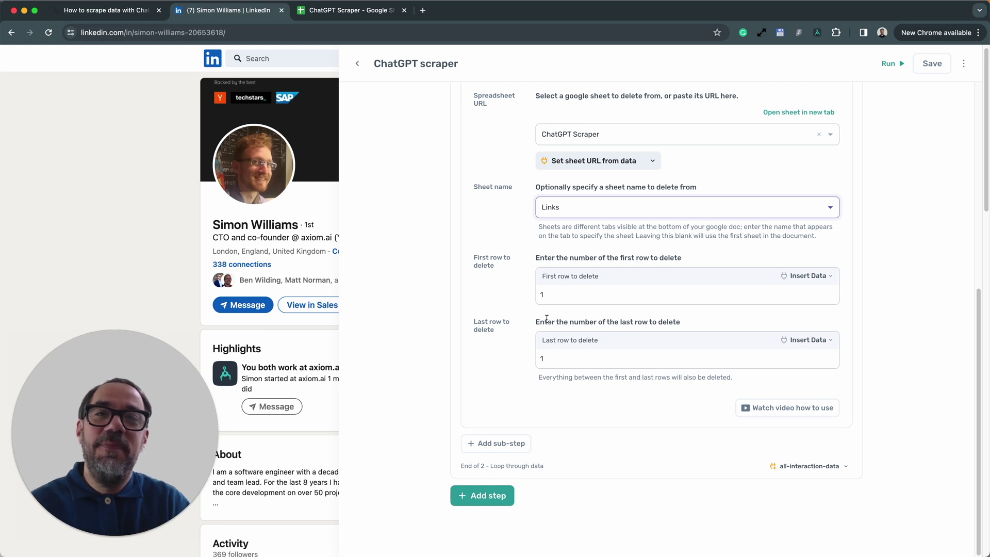
pyautogui.click(843, 216)
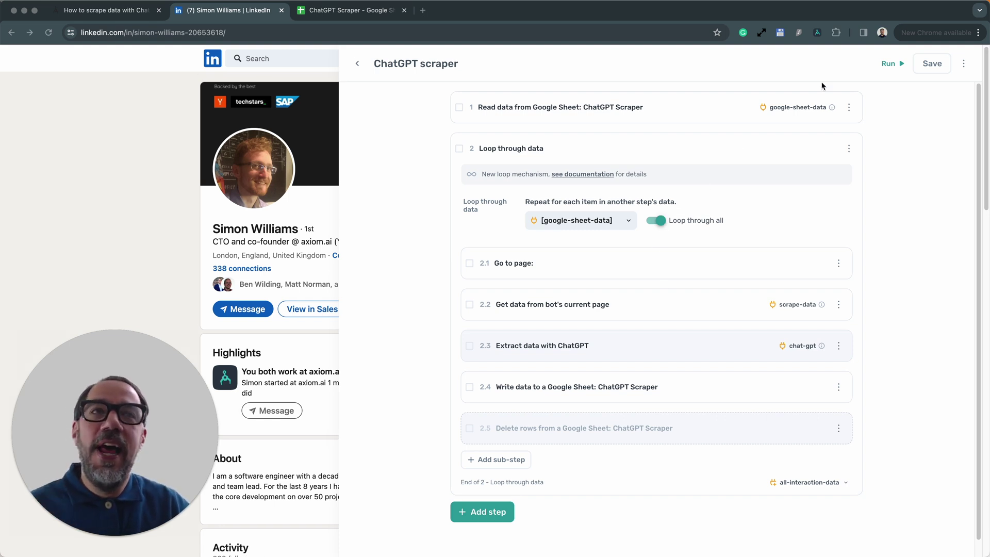
# Run the bot locally with 'Run w / desktop app'
pyautogui.click(883, 66)
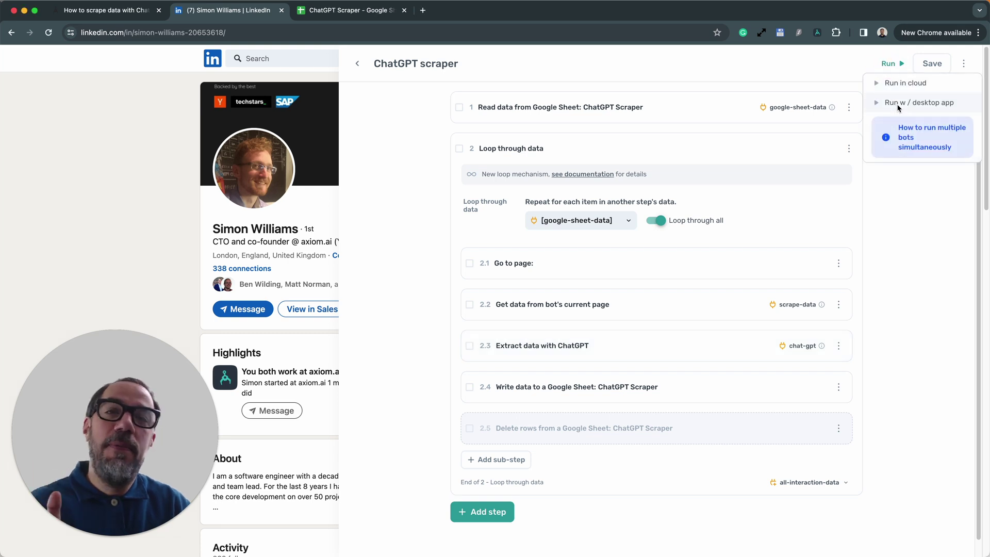
pyautogui.click(898, 104)
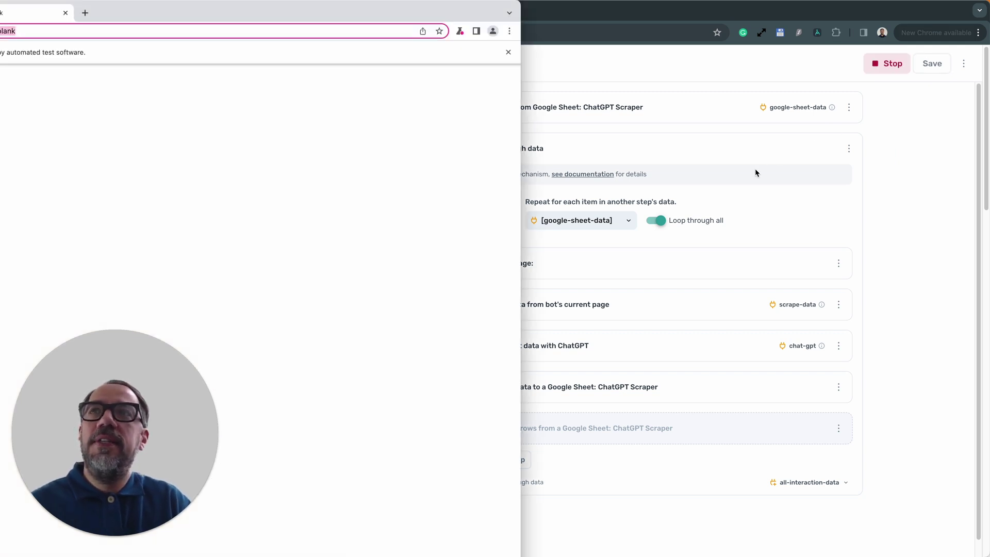
# Center the automated browser while it visits profiles, then return to the main browser
pyautogui.moveTo(322, 18); pyautogui.dragTo(441, 62)
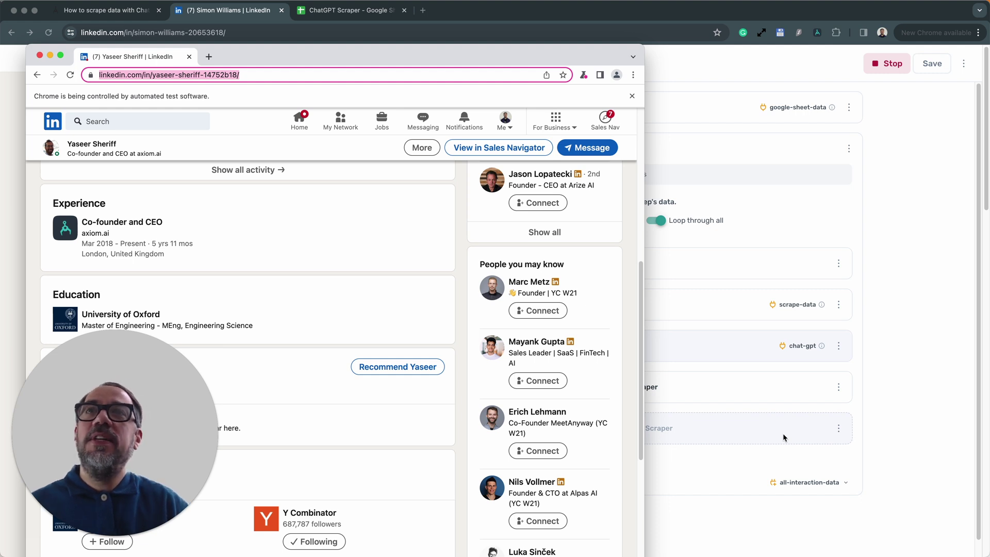
pyautogui.click(420, 44)
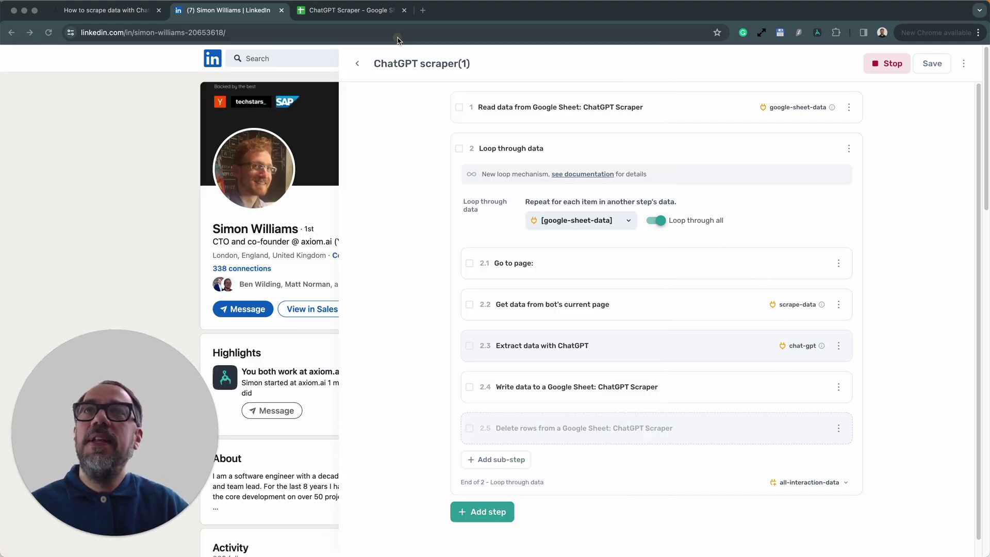
# Review the scraped results in the ChatGPT Scraper sheet, then show the bot's steps beside the recipe
pyautogui.click(368, 19)
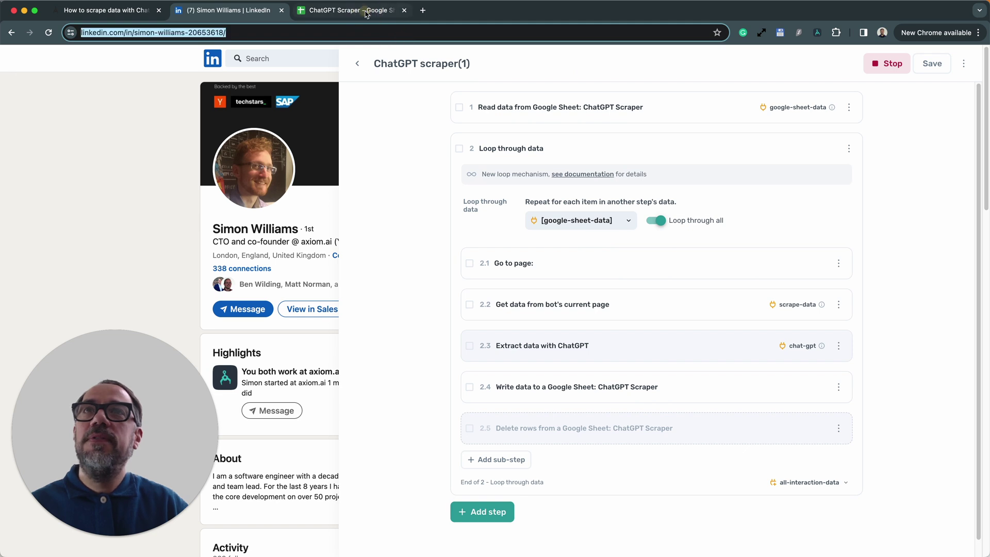
pyautogui.click(368, 19)
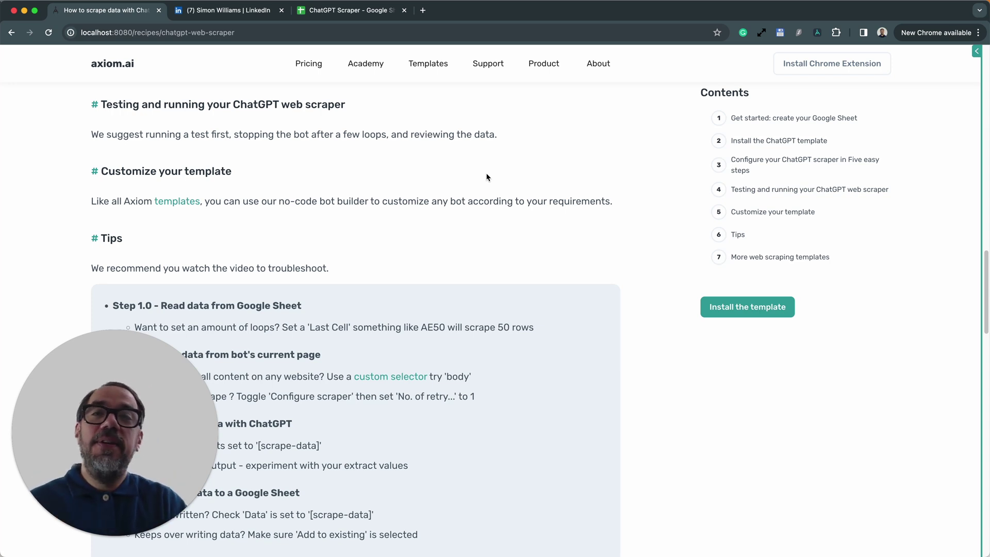
pyautogui.click(958, 52)
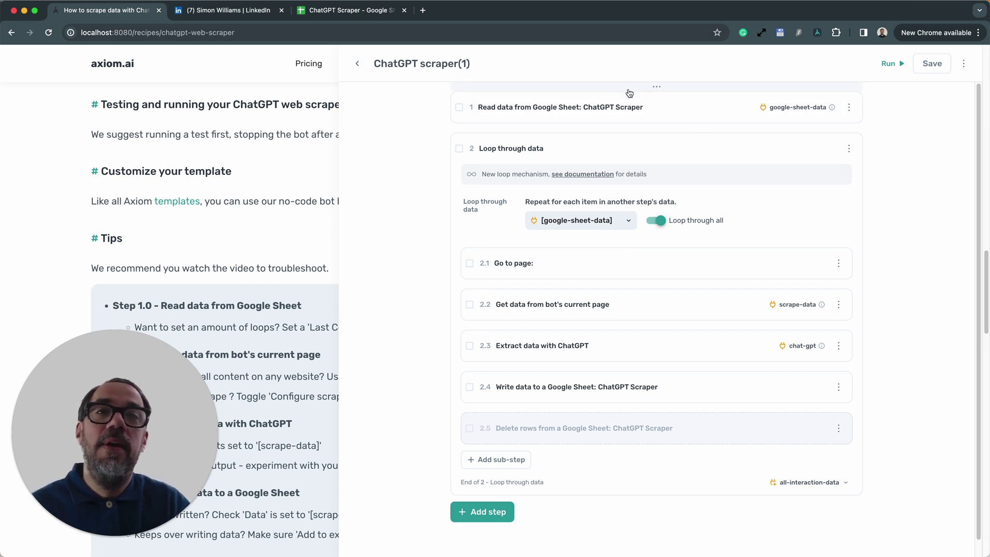
# Search for a 'clic' step after step 2.1, then close the search without adding anything
pyautogui.click(565, 285)
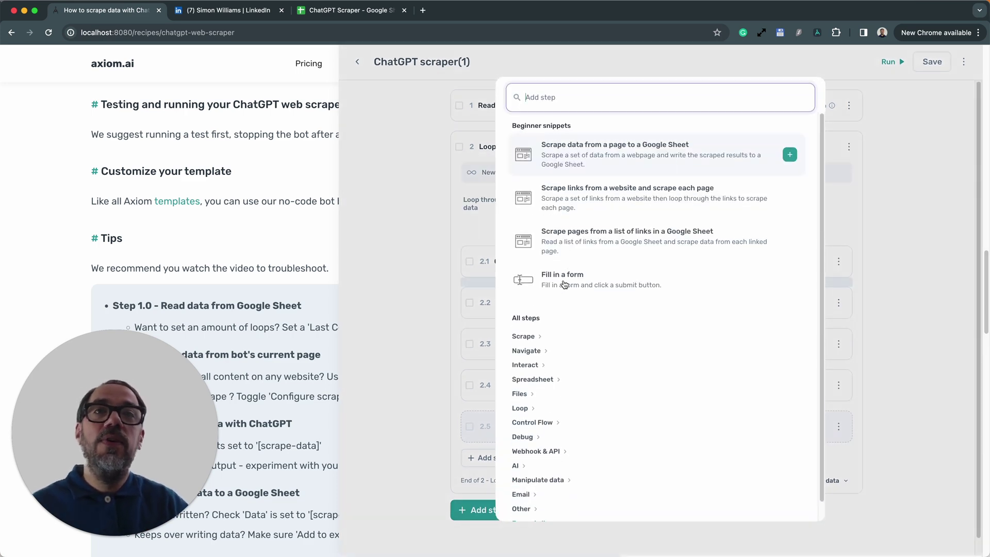
pyautogui.write('clic')
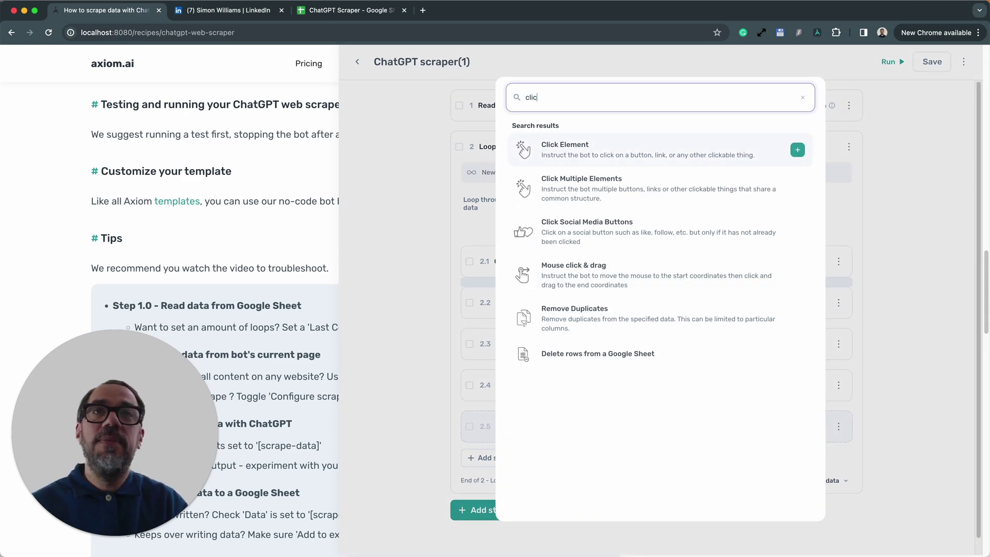
pyautogui.click(906, 130)
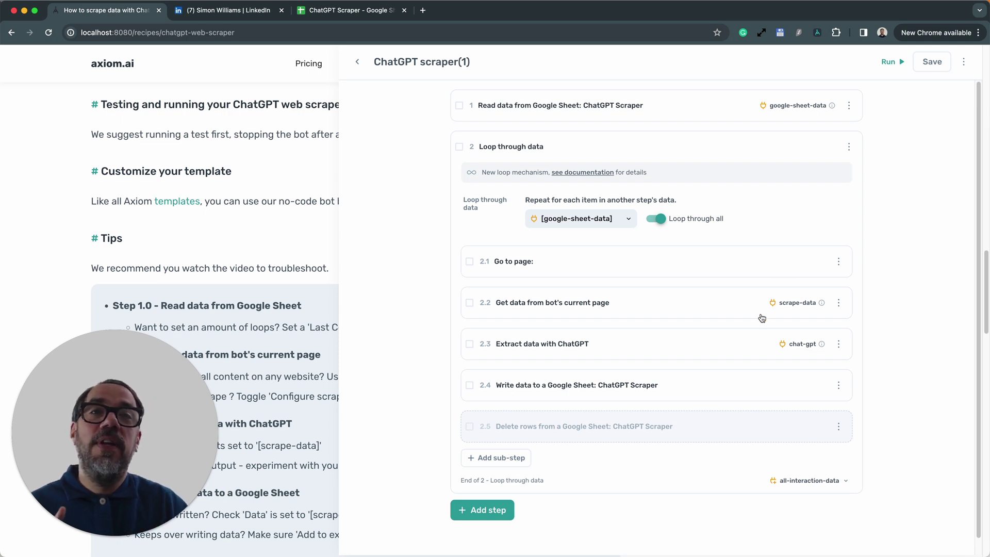
# Set the Extract data with ChatGPT step's template to No template
pyautogui.click(725, 387)
pyautogui.scroll(-5, 723, 427)
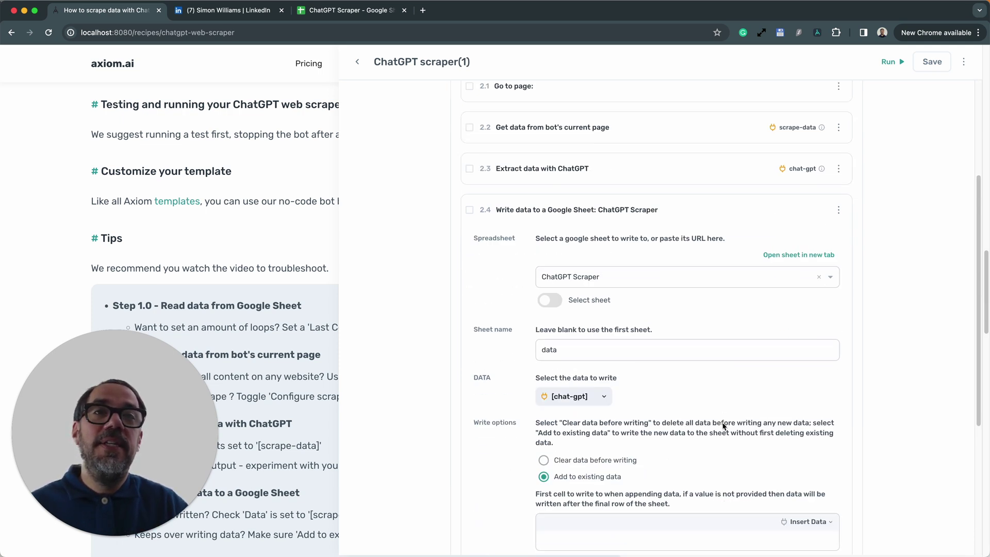
pyautogui.scroll(-5, 649, 367)
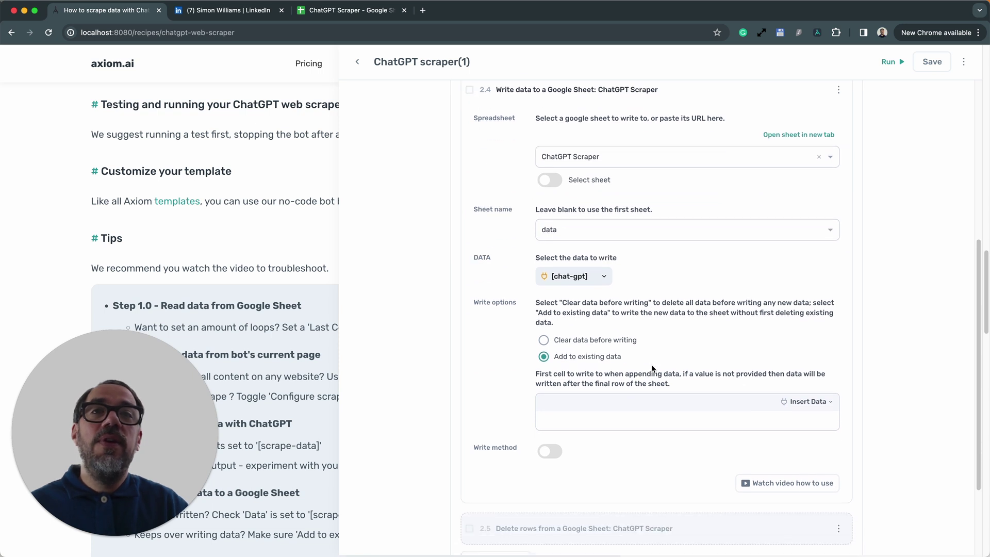
pyautogui.scroll(4, 648, 387)
pyautogui.scroll(1, 648, 387)
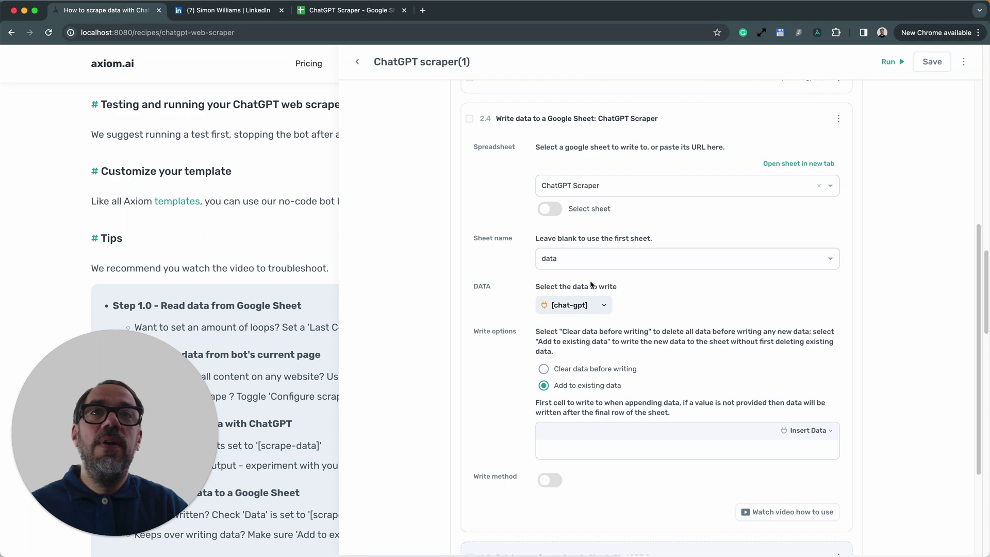
pyautogui.scroll(3, 640, 221)
pyautogui.scroll(2, 636, 222)
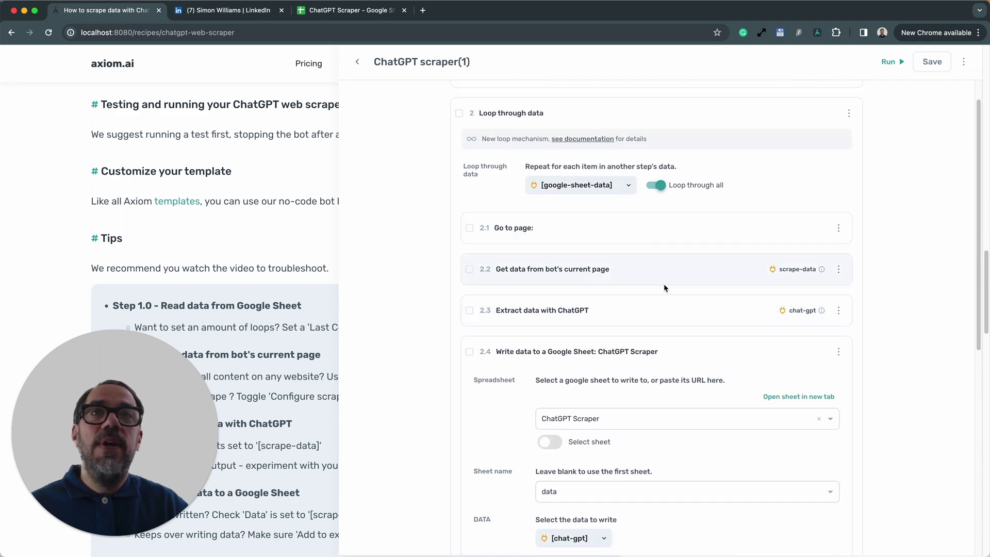
pyautogui.click(655, 308)
pyautogui.scroll(-1, 662, 373)
pyautogui.scroll(-3, 662, 373)
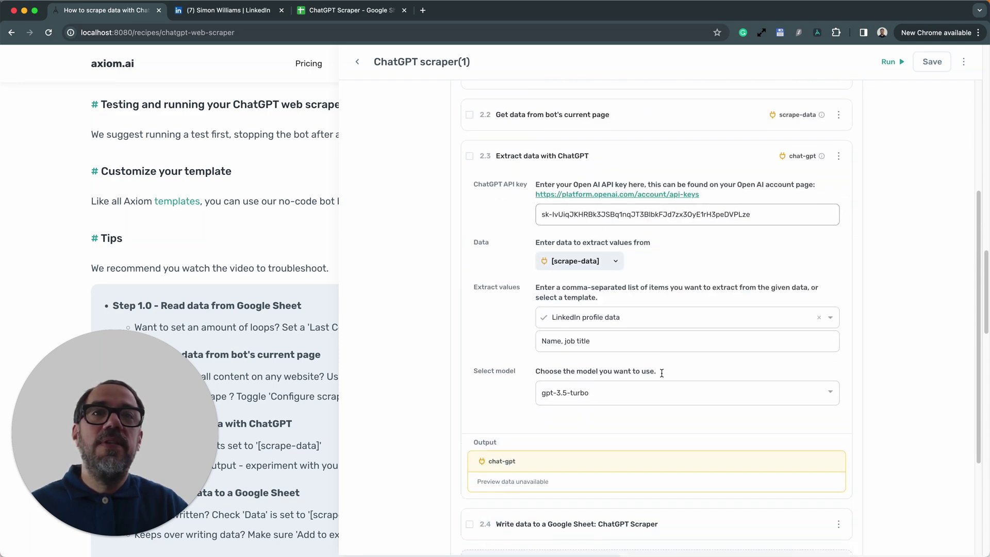
pyautogui.click(643, 324)
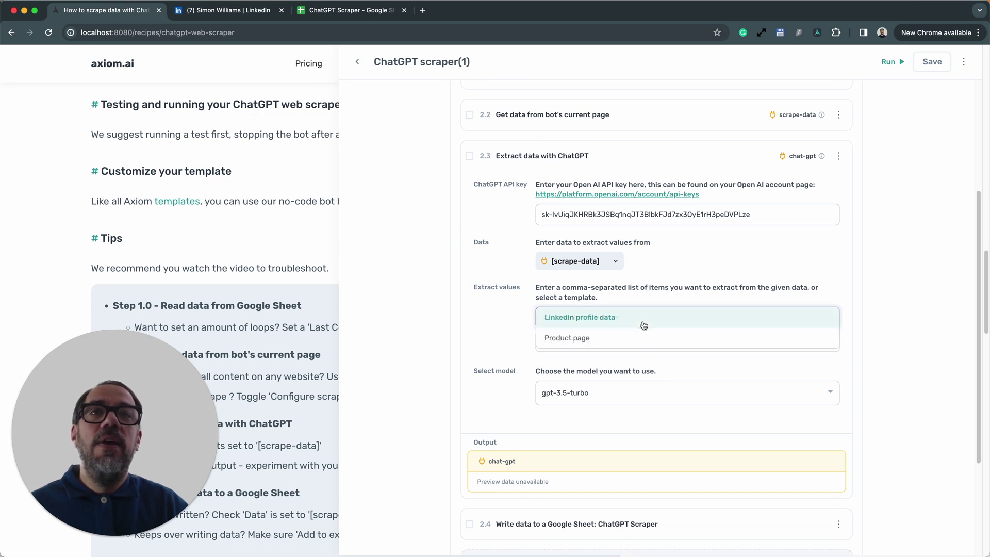
pyautogui.click(644, 324)
pyautogui.click(816, 321)
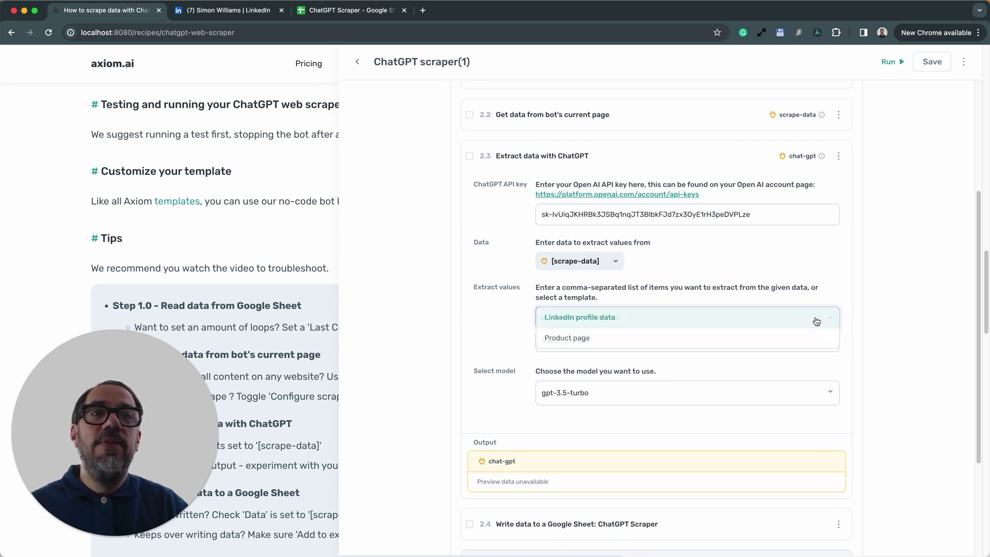
pyautogui.click(871, 324)
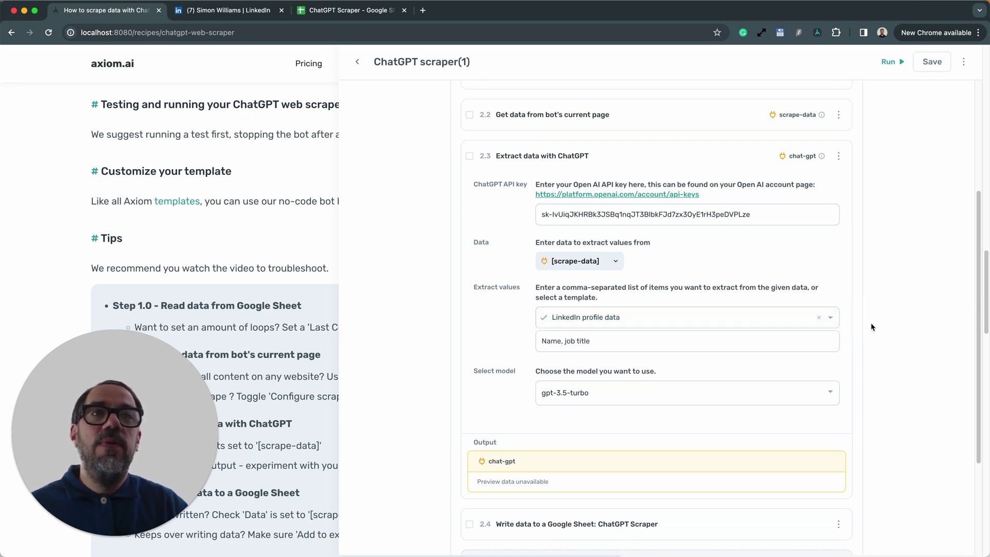
pyautogui.click(821, 320)
# Append ', education' after 'Name, job title' in the extract values
pyautogui.click(782, 341)
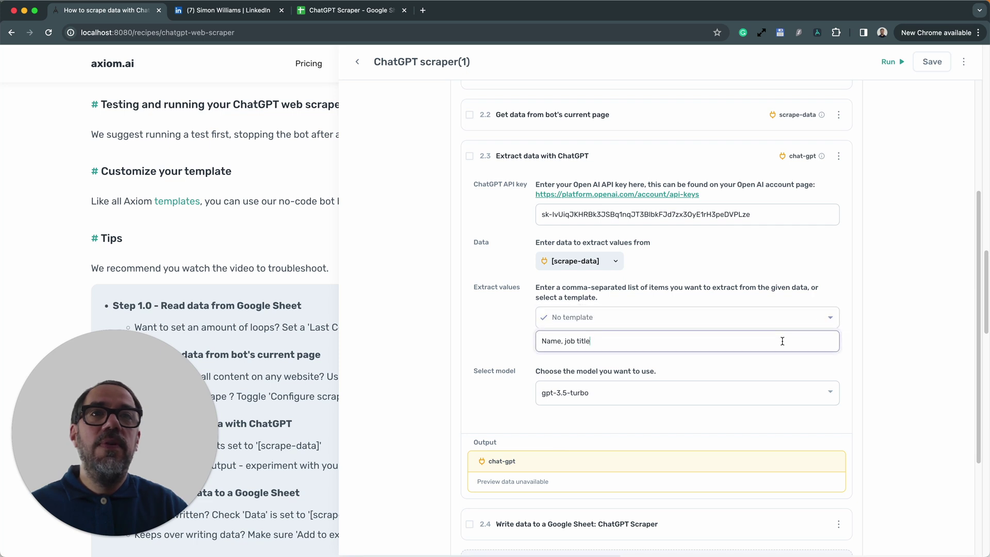
pyautogui.doubleClick(783, 341)
pyautogui.click(782, 341)
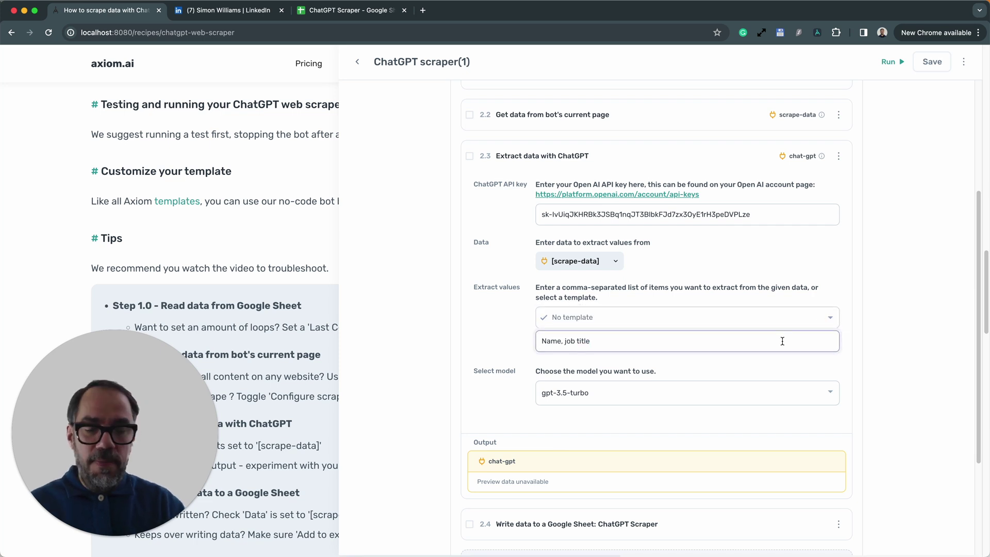
pyautogui.write(', ')
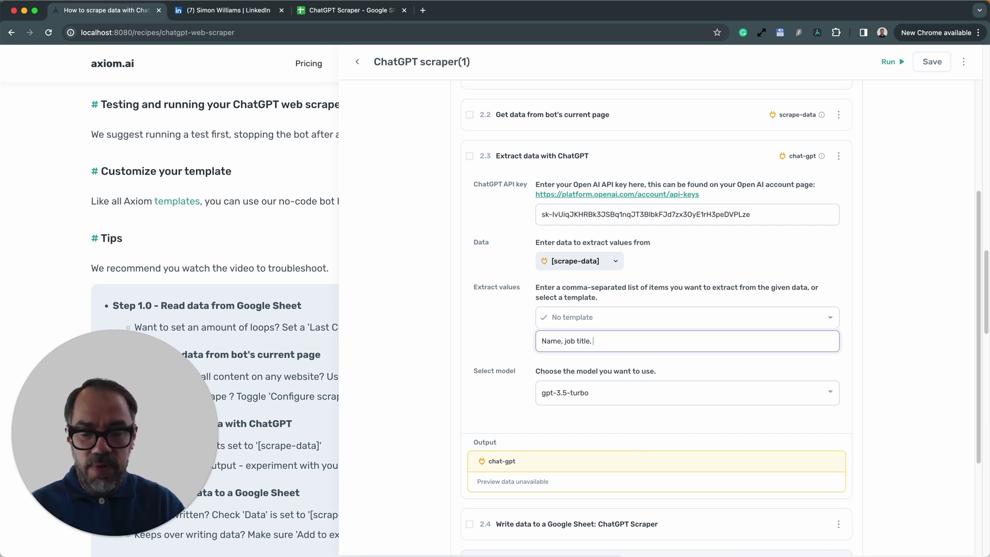
pyautogui.write('education')
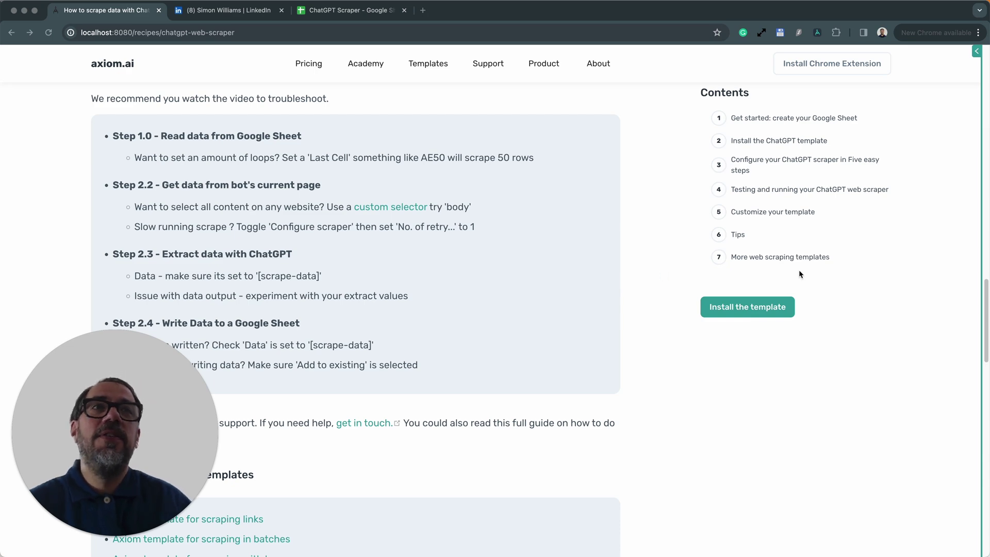
# Turn on First cell and Last cell in the Read data from Google Sheet step
pyautogui.scroll(3, 955, 270)
pyautogui.scroll(-1, 854, 145)
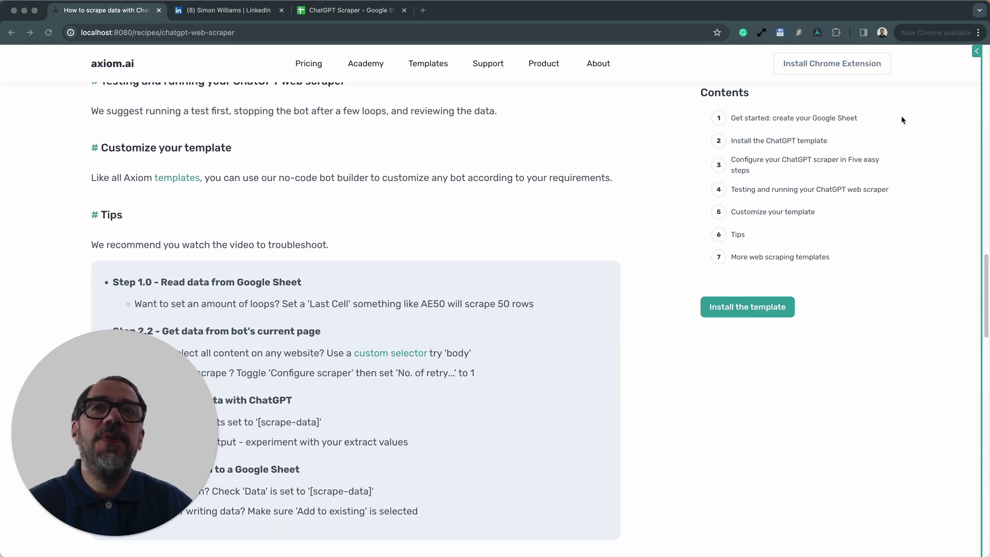
pyautogui.click(972, 56)
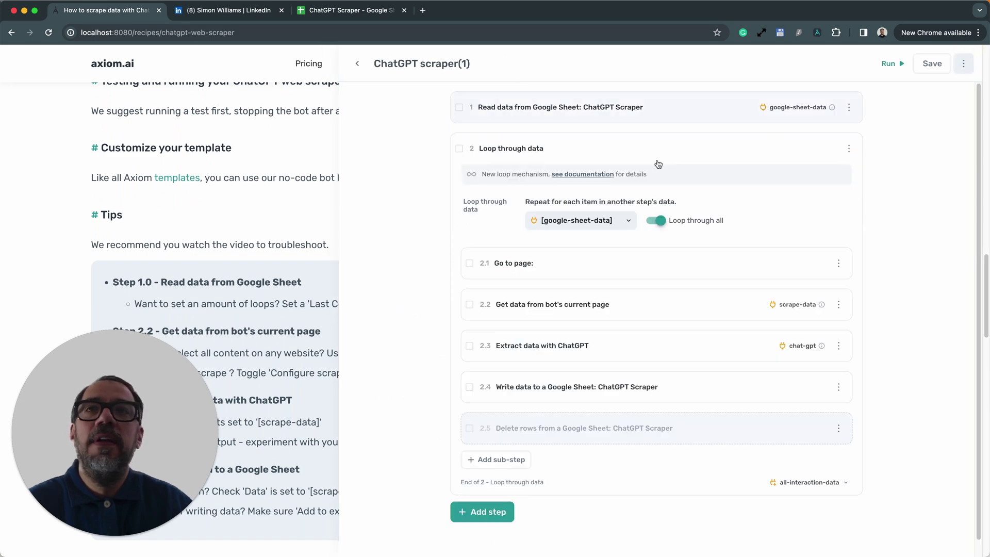
pyautogui.scroll(-2, 139, 253)
pyautogui.scroll(-3, 139, 253)
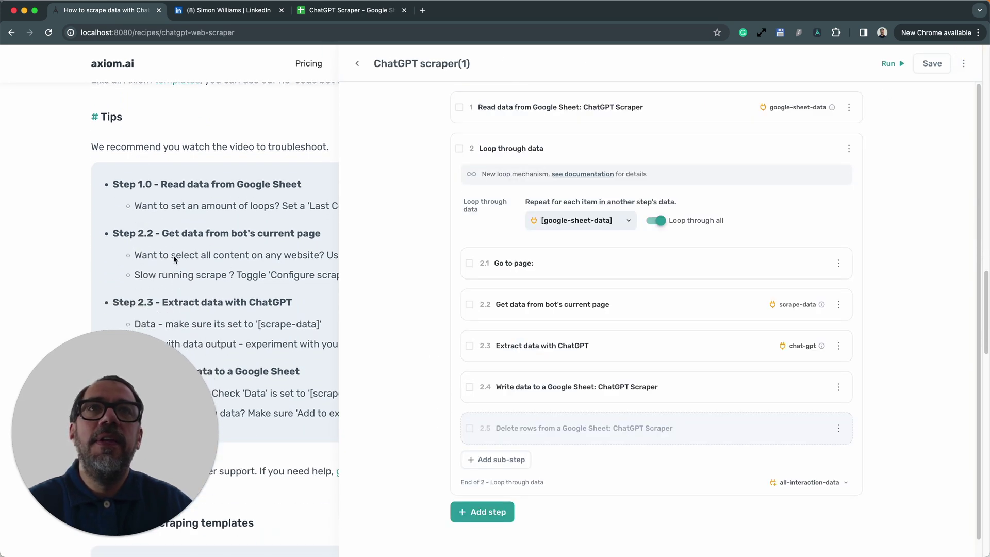
pyautogui.click(687, 98)
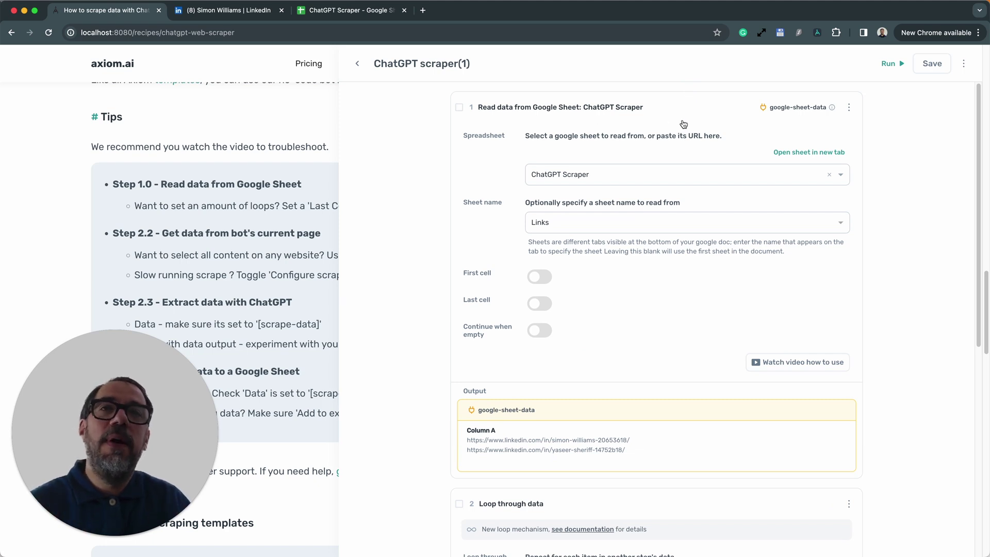
pyautogui.click(540, 282)
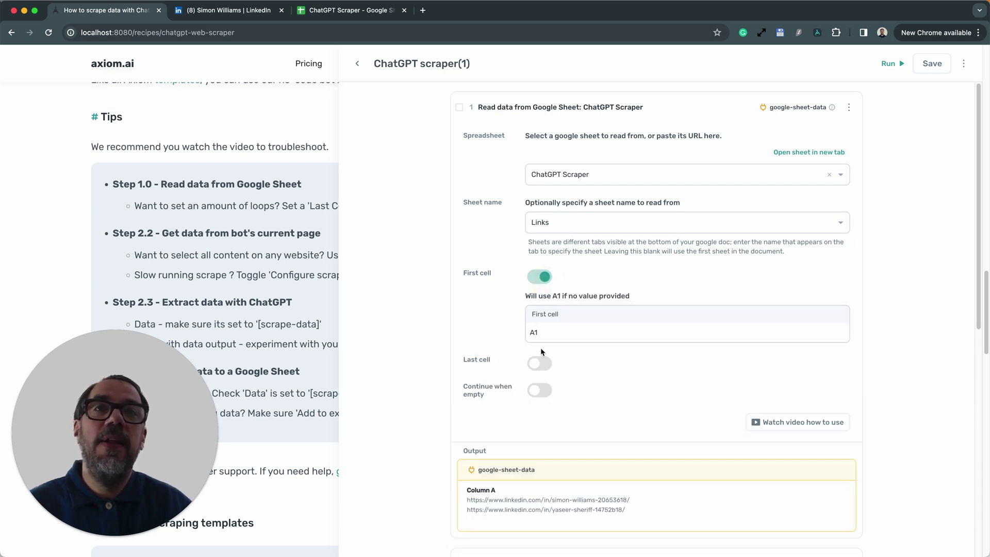
pyautogui.click(541, 357)
# Replace the default ZZ last cell with A50 and fold the step away
pyautogui.scroll(-3, 547, 350)
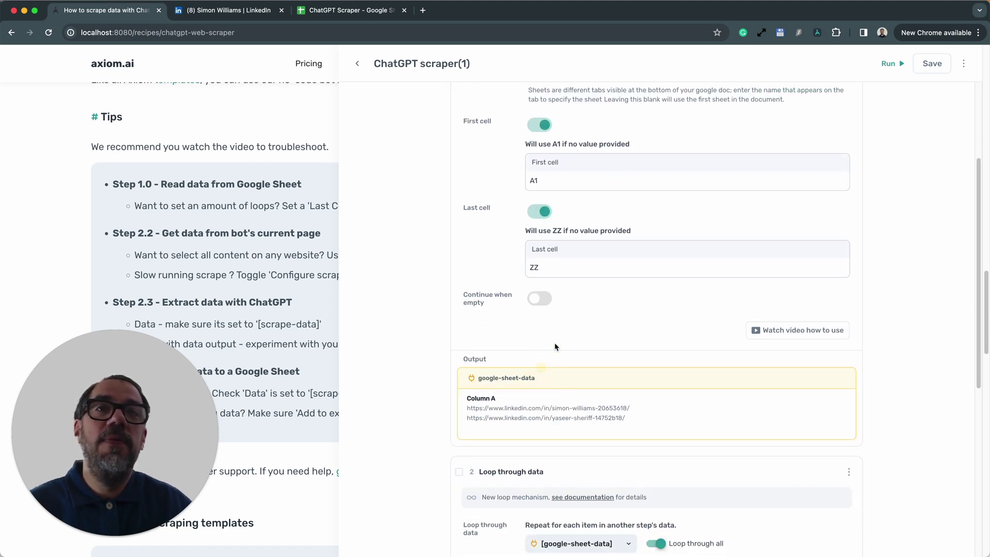
pyautogui.doubleClick(552, 269)
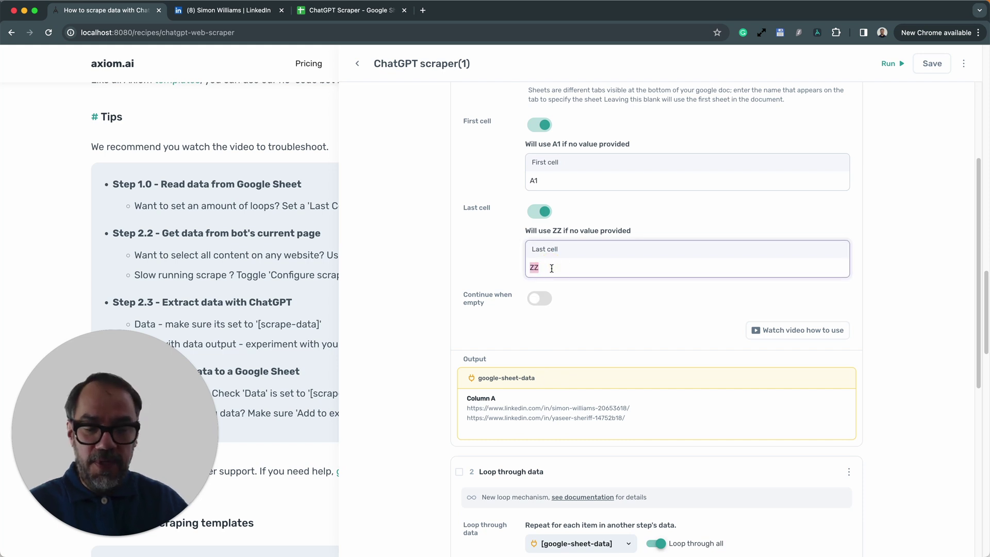
pyautogui.write('A1')
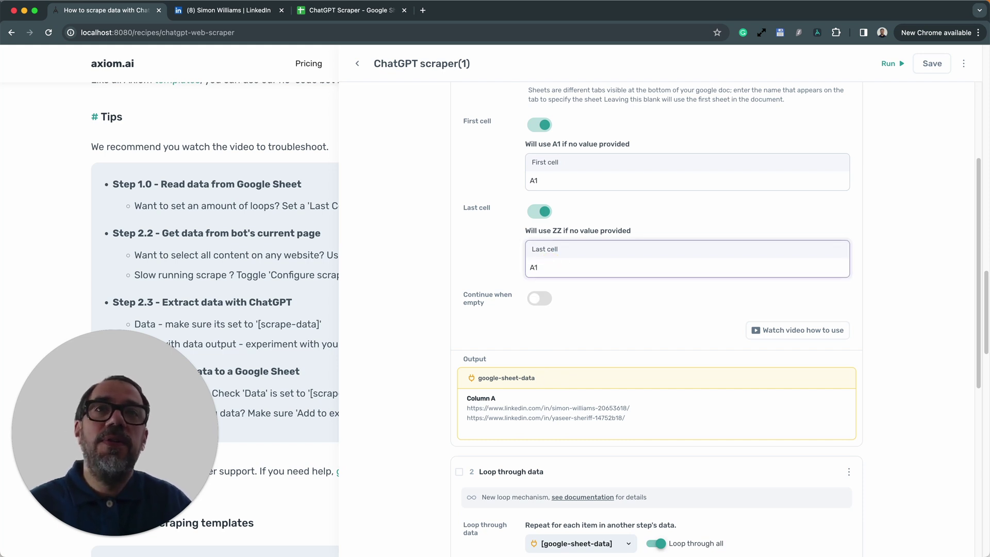
pyautogui.press('BackSpace')
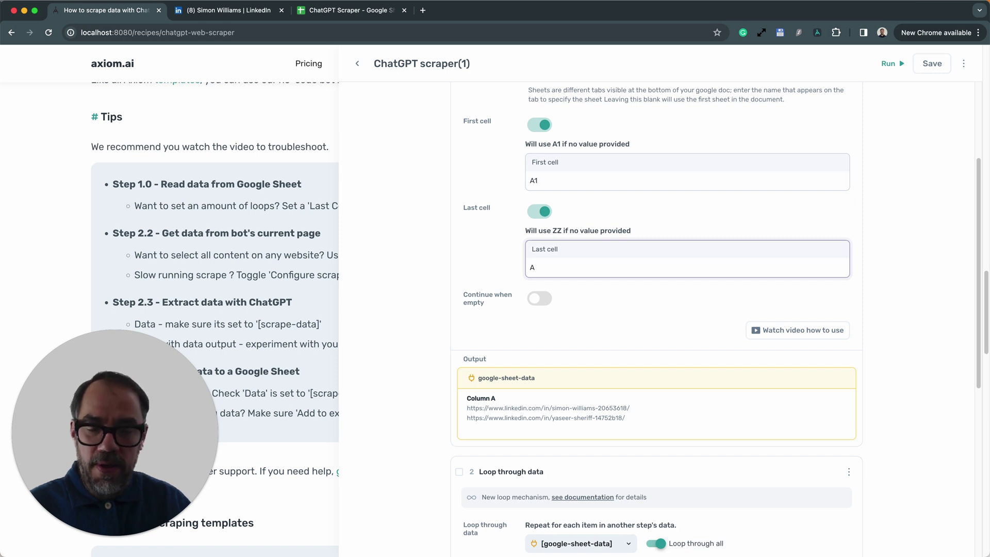
pyautogui.press('BackSpace')
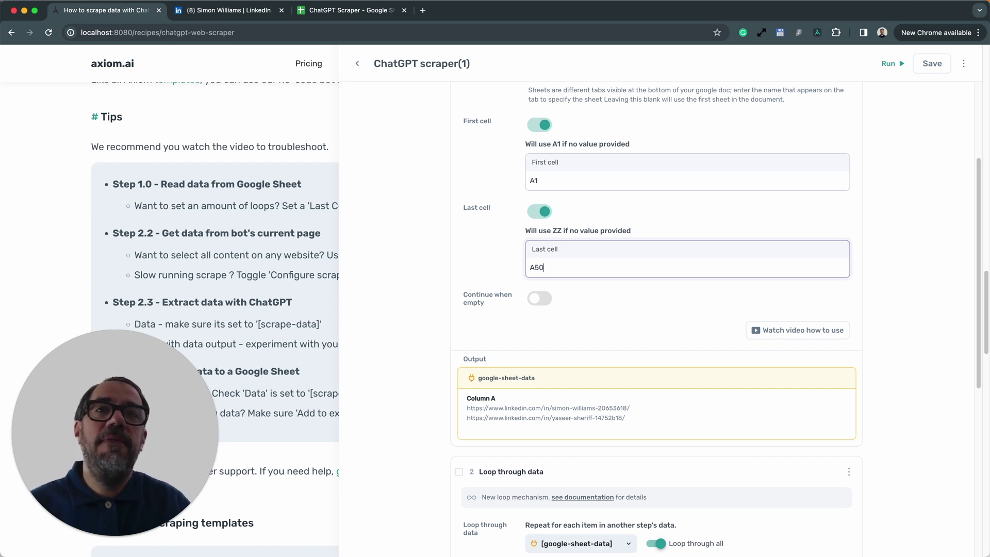
pyautogui.scroll(5, 700, 164)
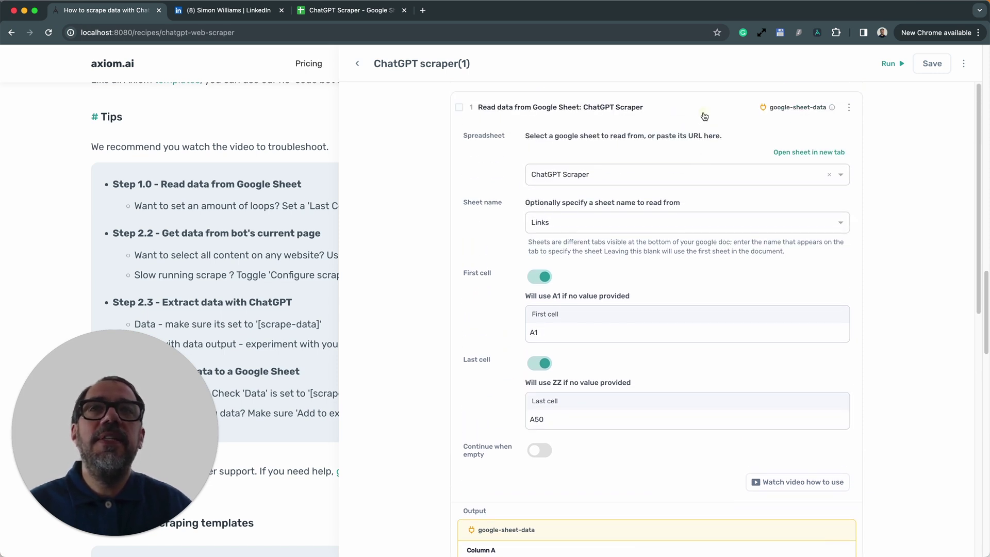
pyautogui.click(704, 115)
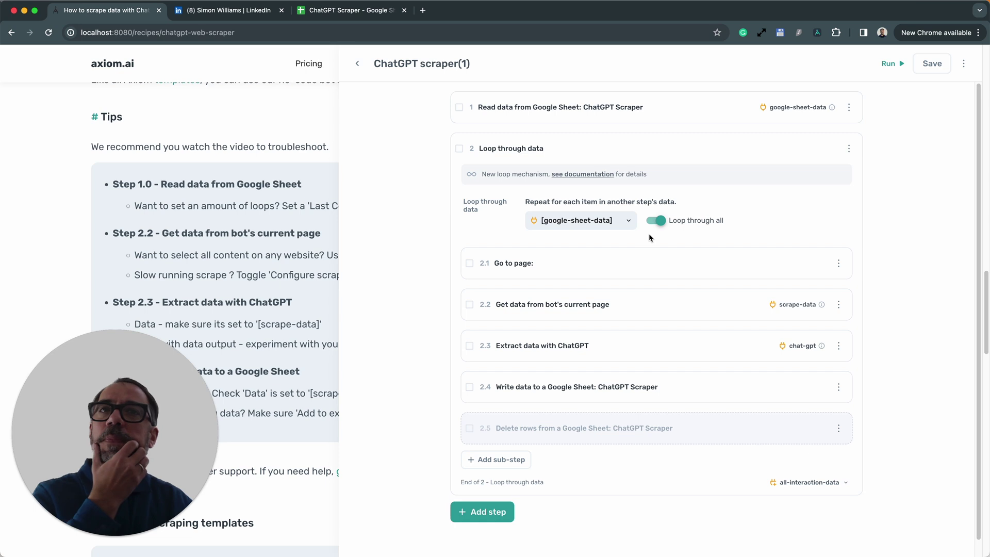
# Expand the Get data from bot's current page step and start picking data on the LinkedIn profile
pyautogui.click(254, 20)
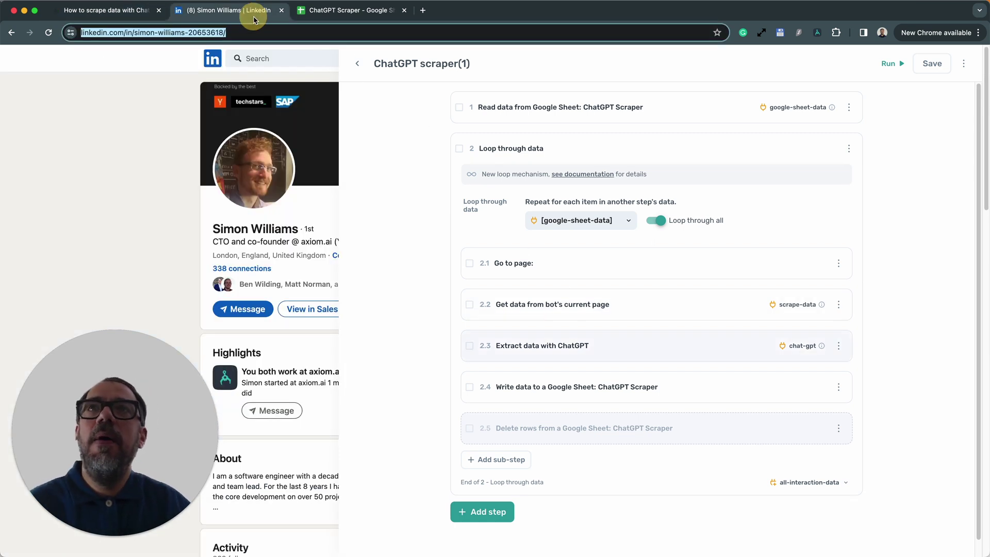
pyautogui.click(651, 304)
pyautogui.click(558, 351)
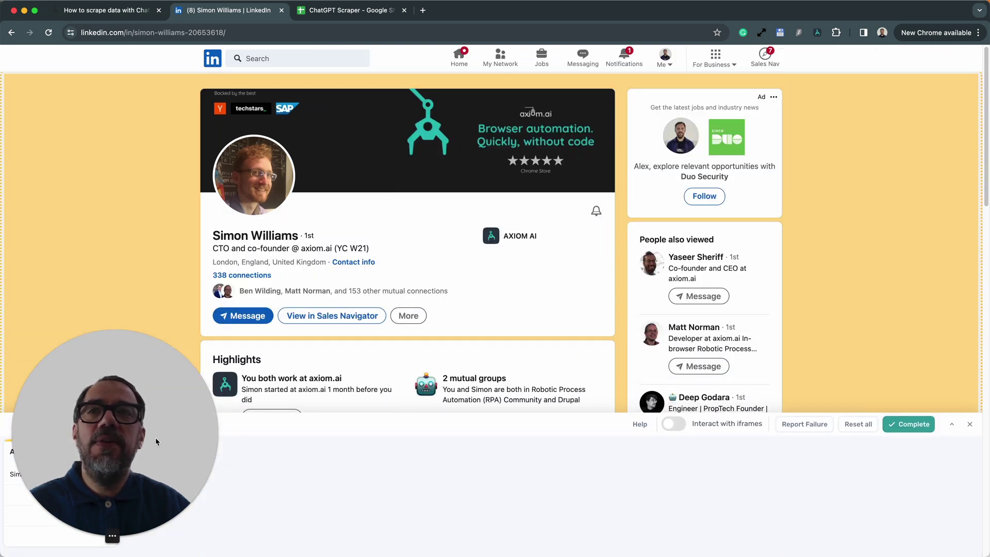
pyautogui.click(139, 361)
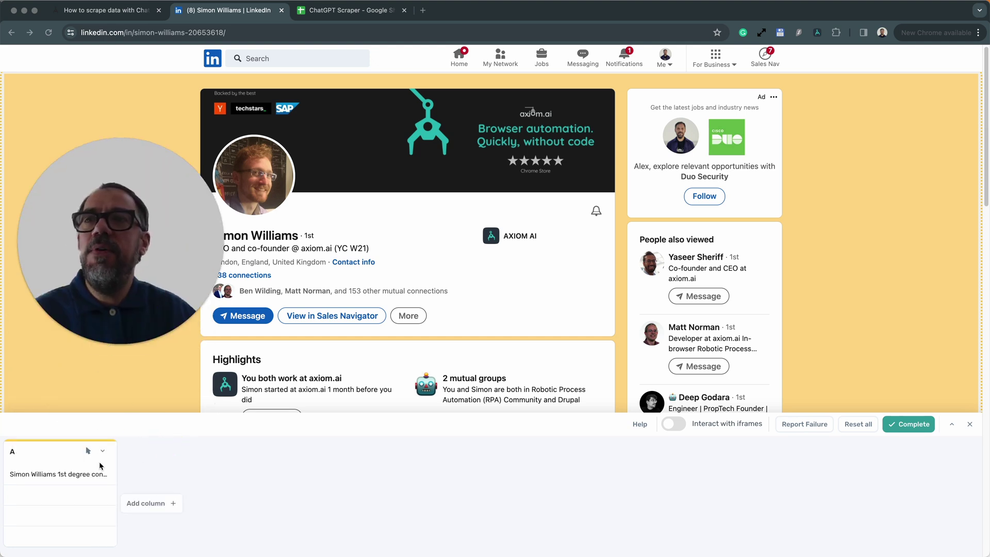
# Give column A the custom selector 'body' and complete the data selection
pyautogui.click(102, 451)
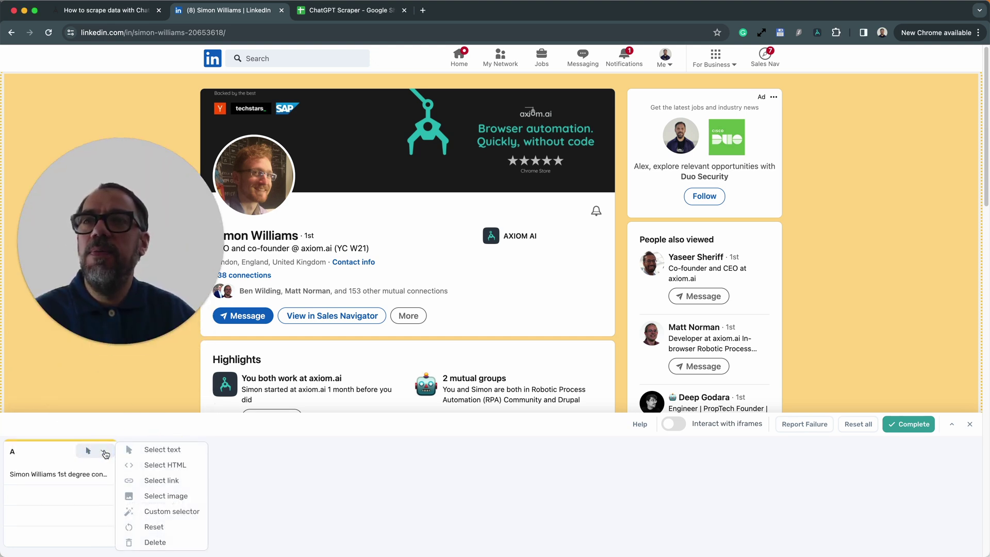
pyautogui.click(181, 511)
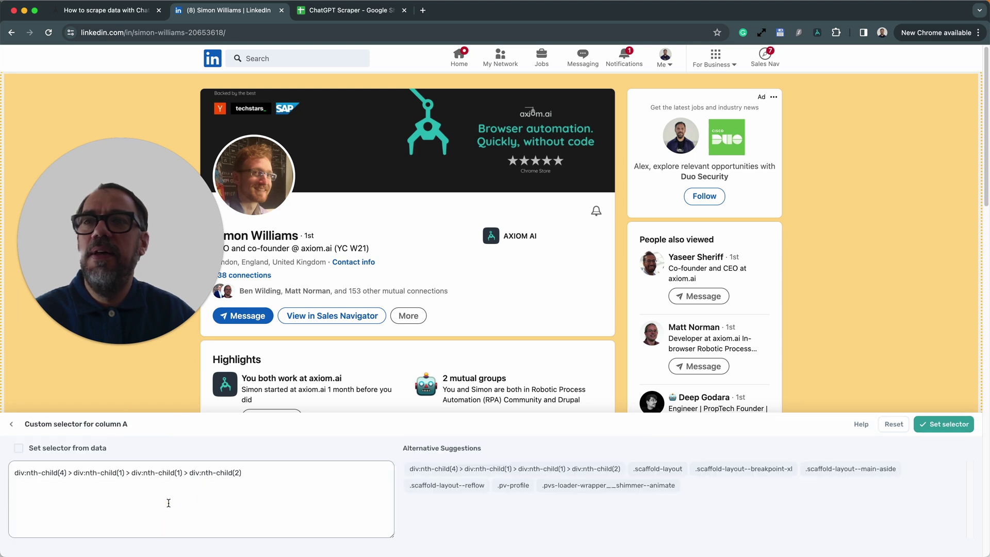
pyautogui.click(169, 502)
pyautogui.press('super+a')
pyautogui.write('body')
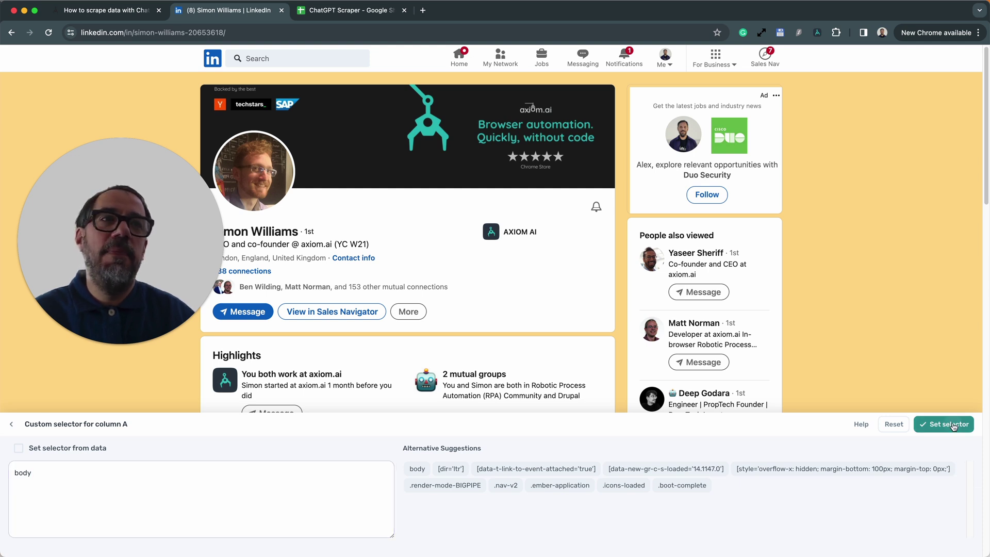
pyautogui.click(952, 424)
pyautogui.click(925, 425)
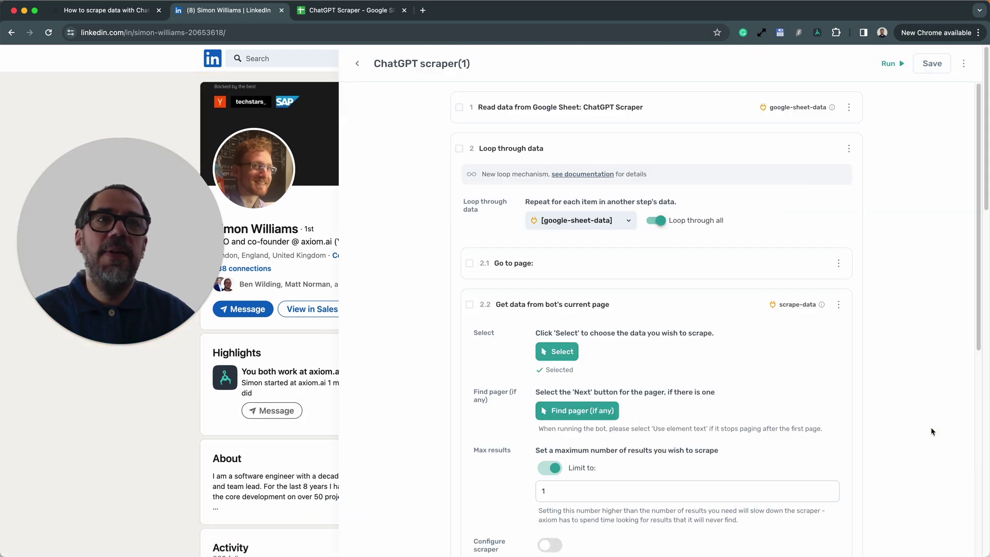
pyautogui.click(118, 14)
pyautogui.moveTo(194, 229); pyautogui.dragTo(177, 416)
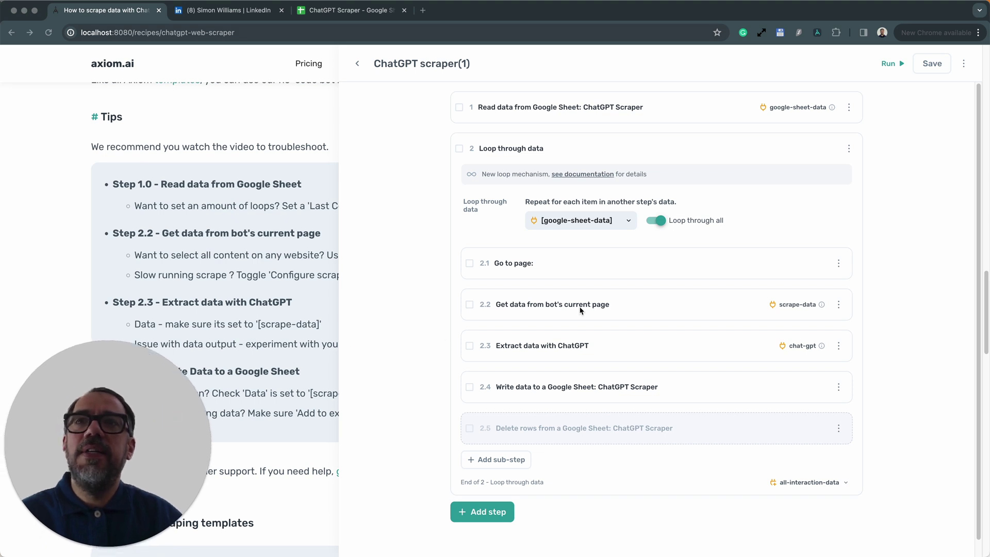
pyautogui.click(652, 345)
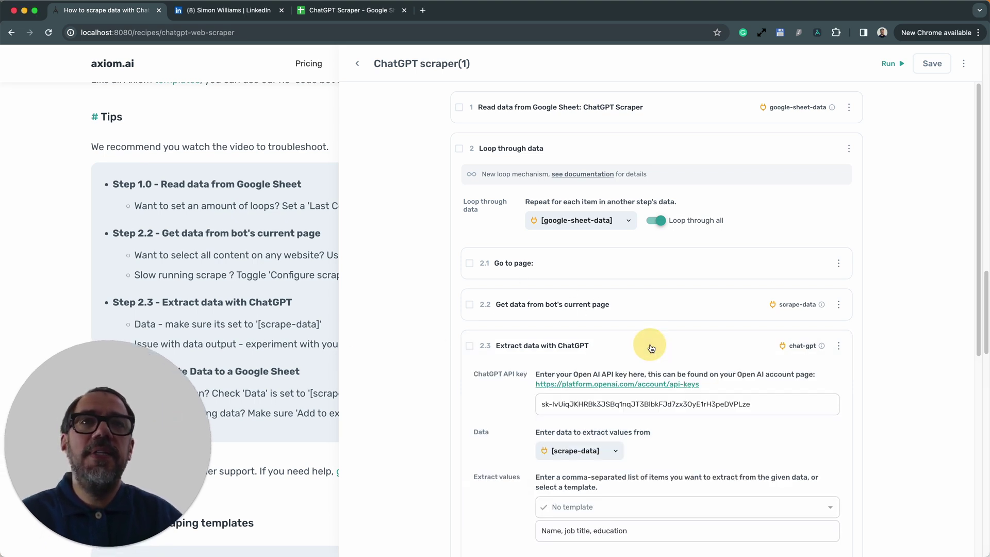
pyautogui.scroll(-5, 653, 353)
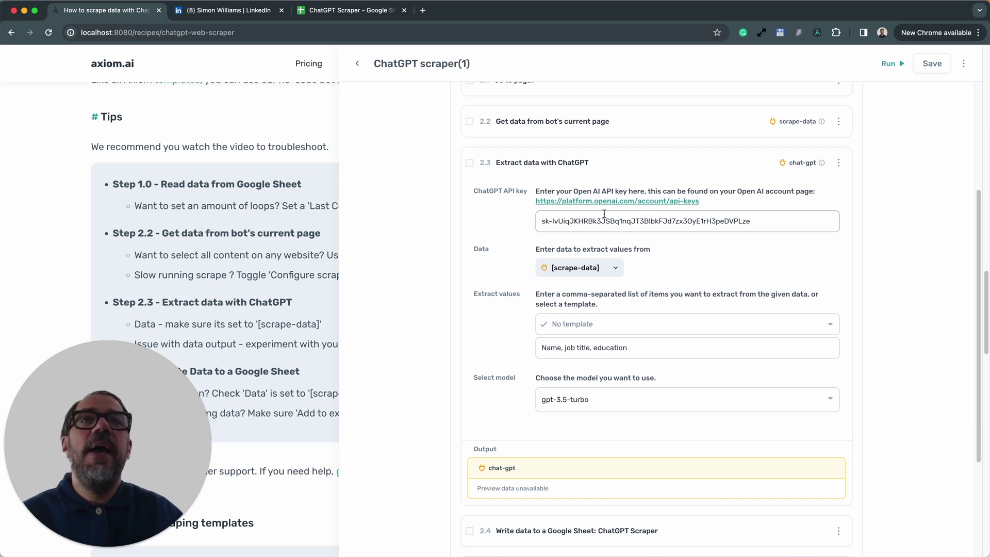
pyautogui.scroll(-1, 576, 227)
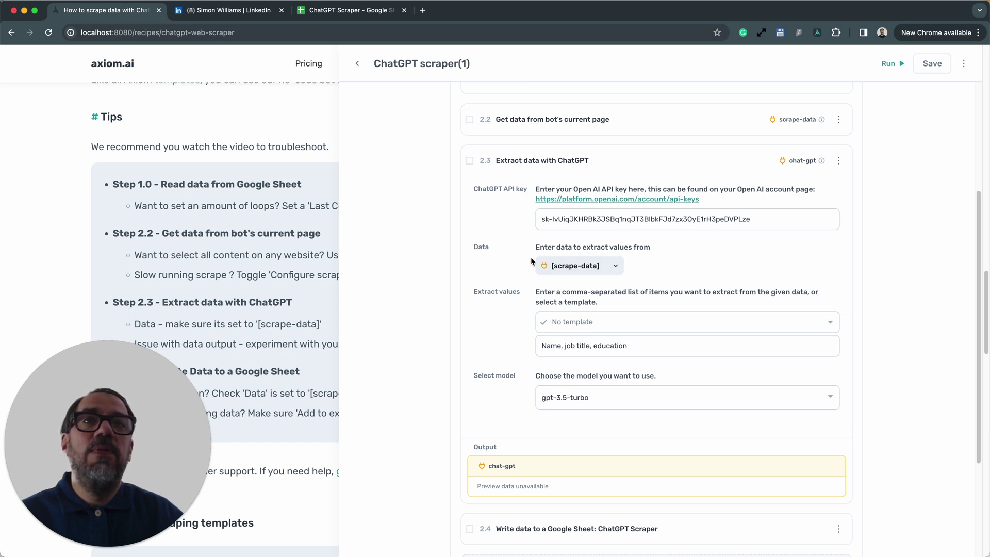
pyautogui.click(600, 267)
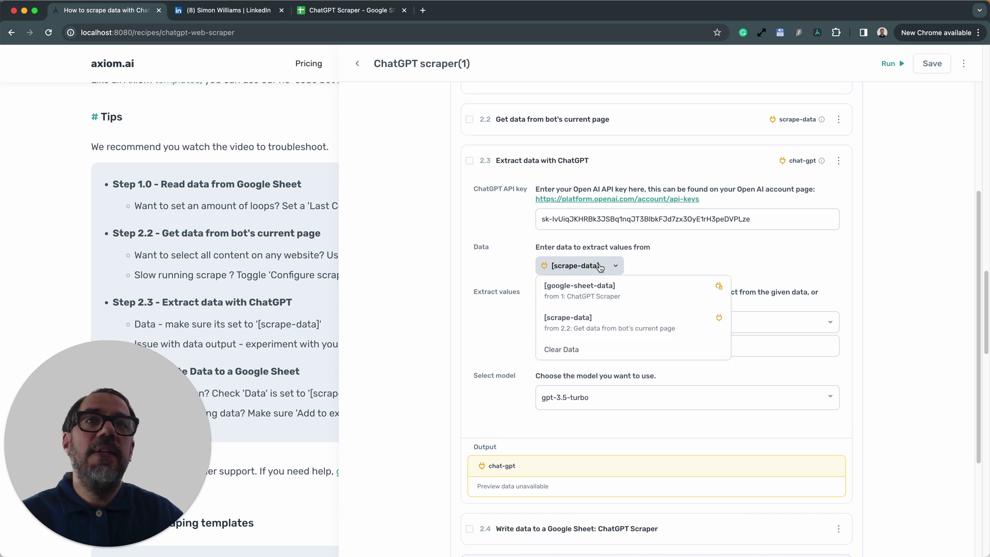
pyautogui.click(705, 258)
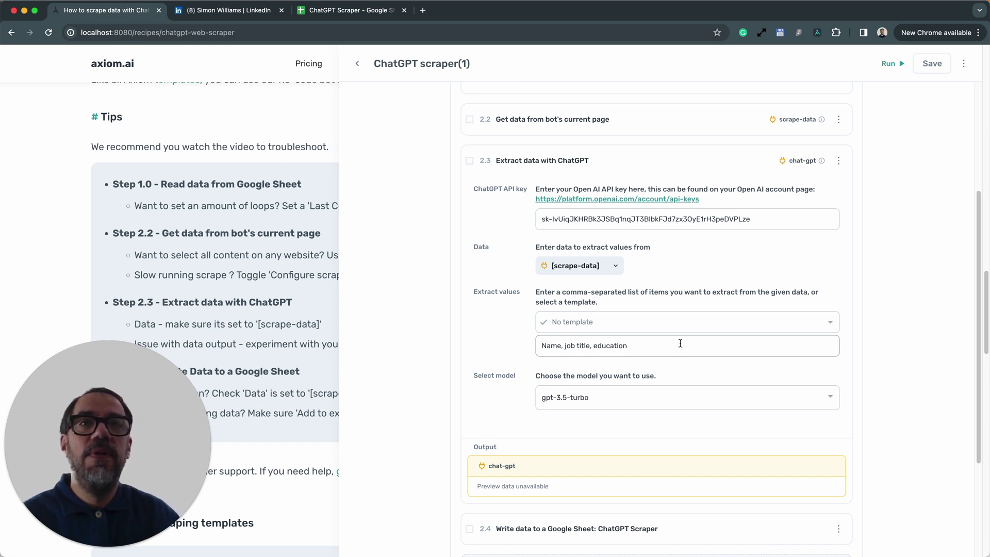
pyautogui.scroll(-3, 305, 324)
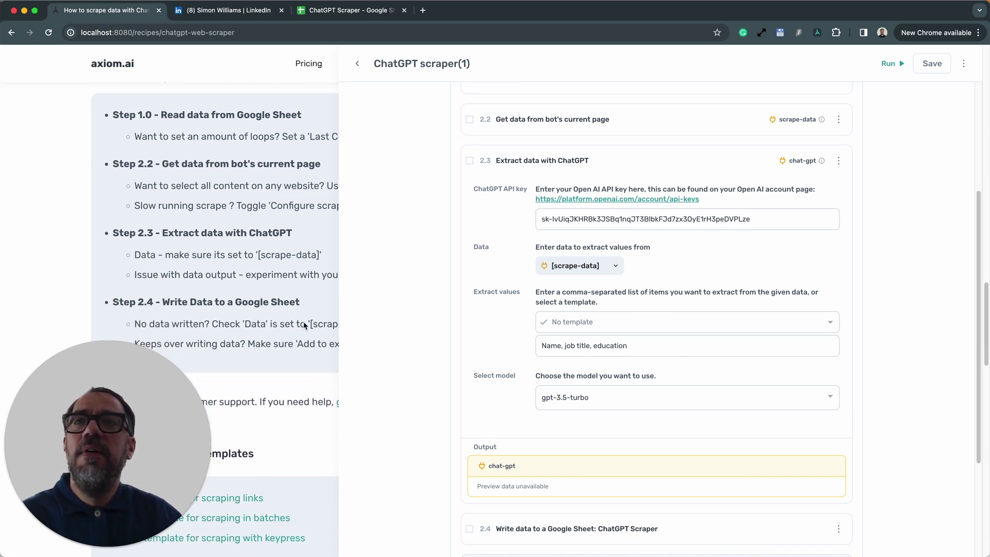
pyautogui.click(658, 157)
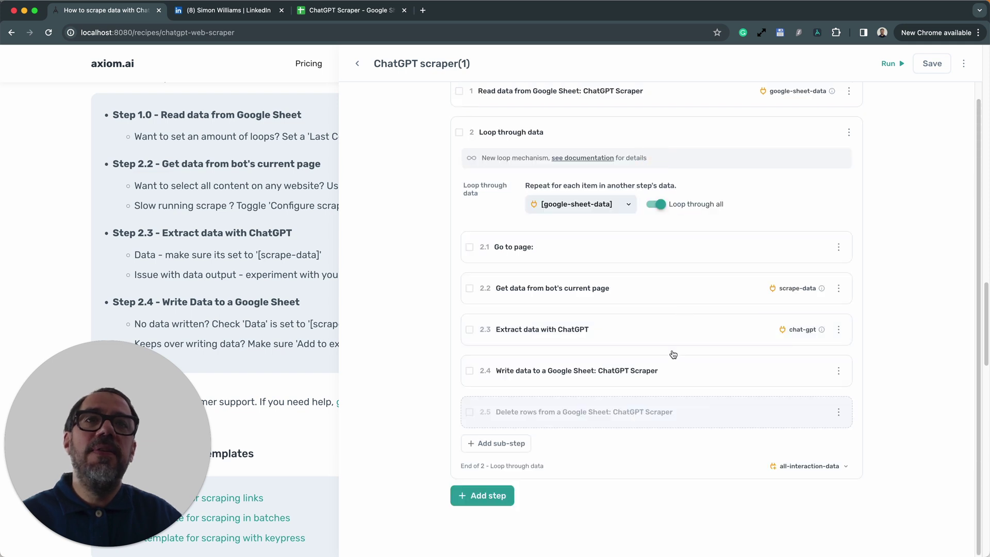
pyautogui.click(677, 370)
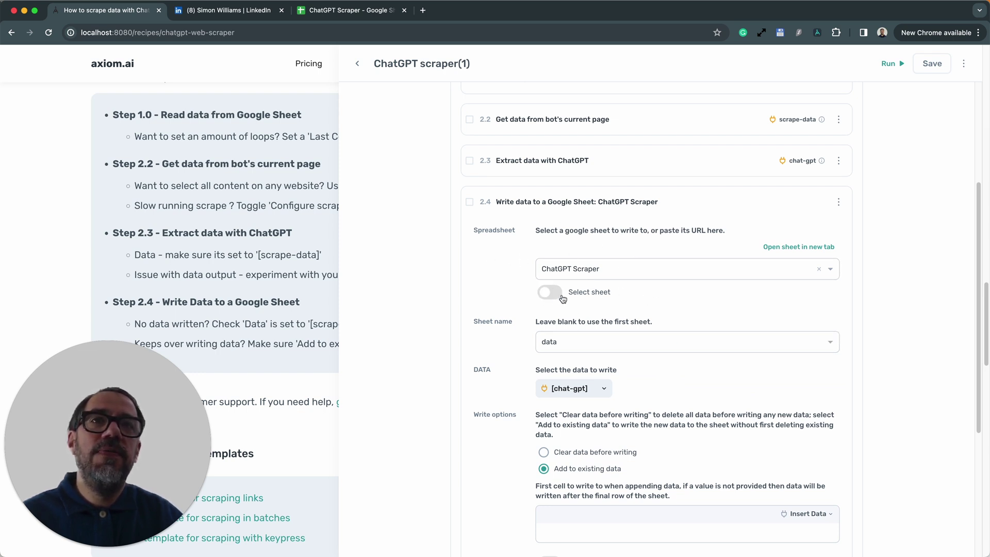
pyautogui.scroll(-2, 610, 322)
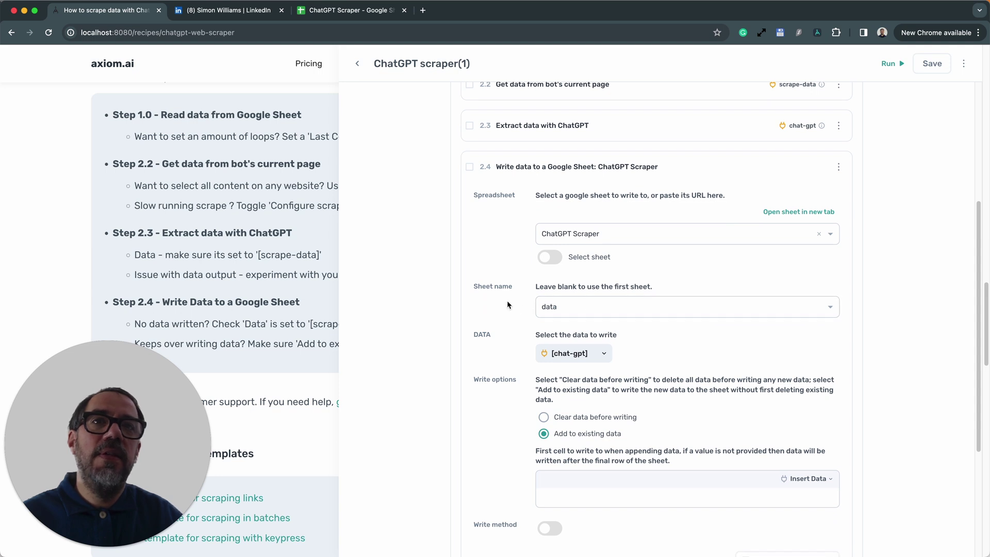
pyautogui.scroll(-4, 579, 354)
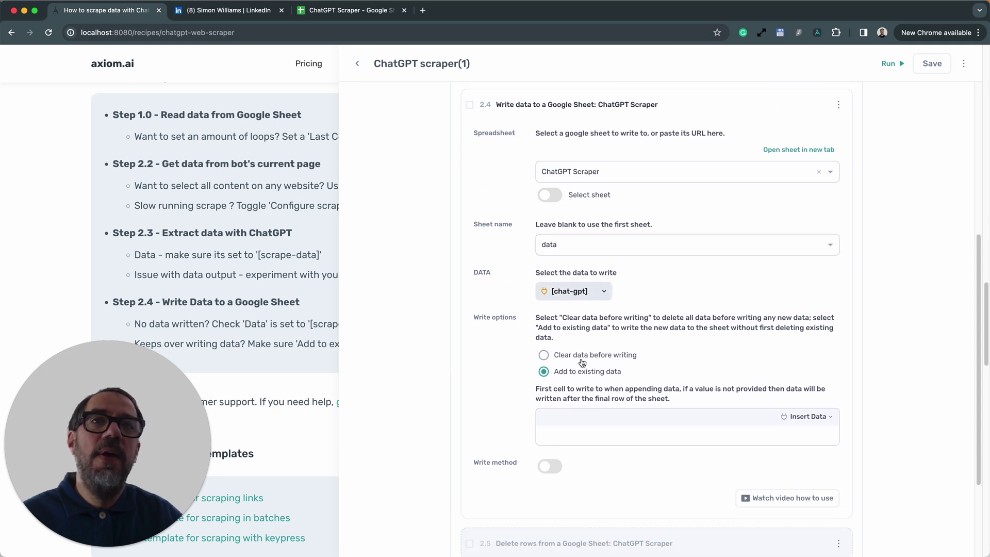
pyautogui.click(567, 289)
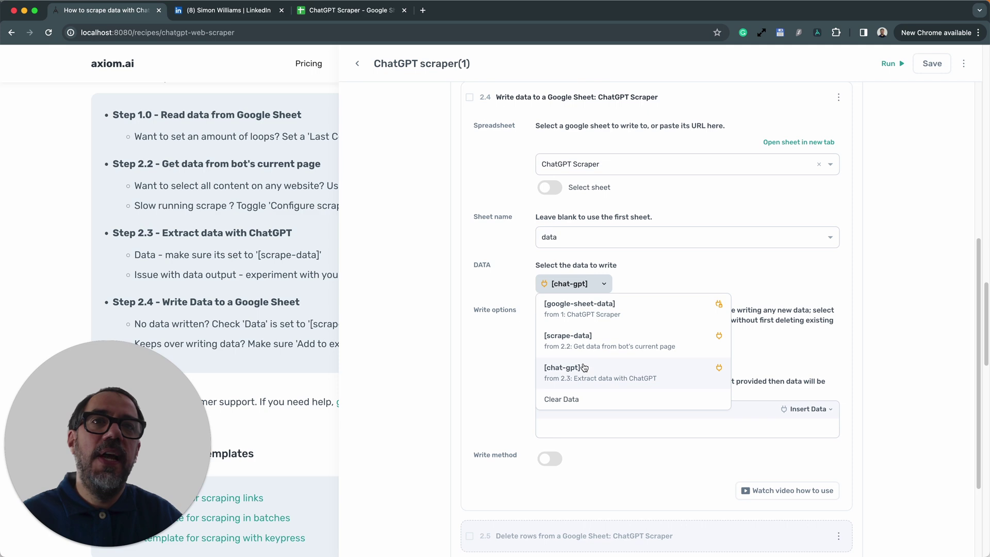
pyautogui.click(584, 367)
pyautogui.click(961, 119)
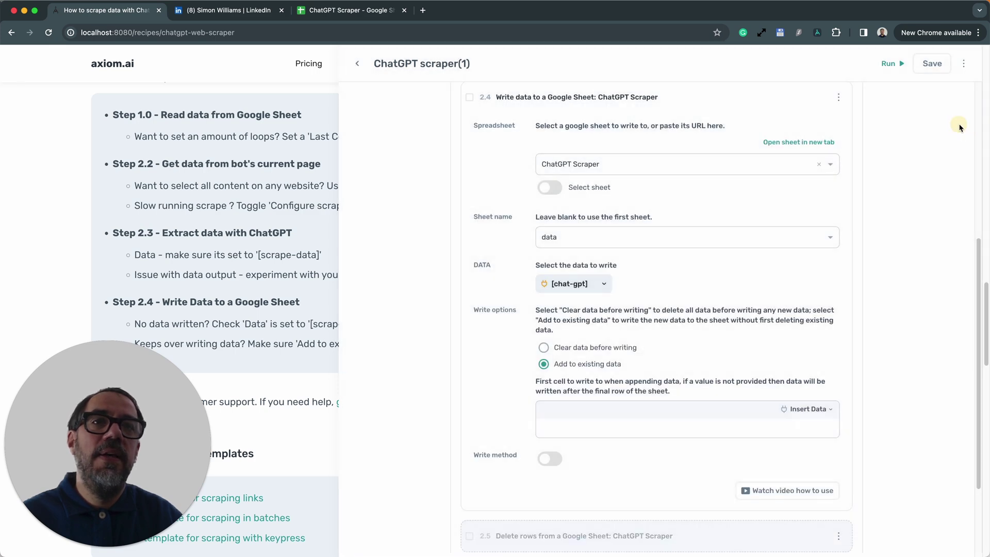
pyautogui.scroll(-2, 657, 397)
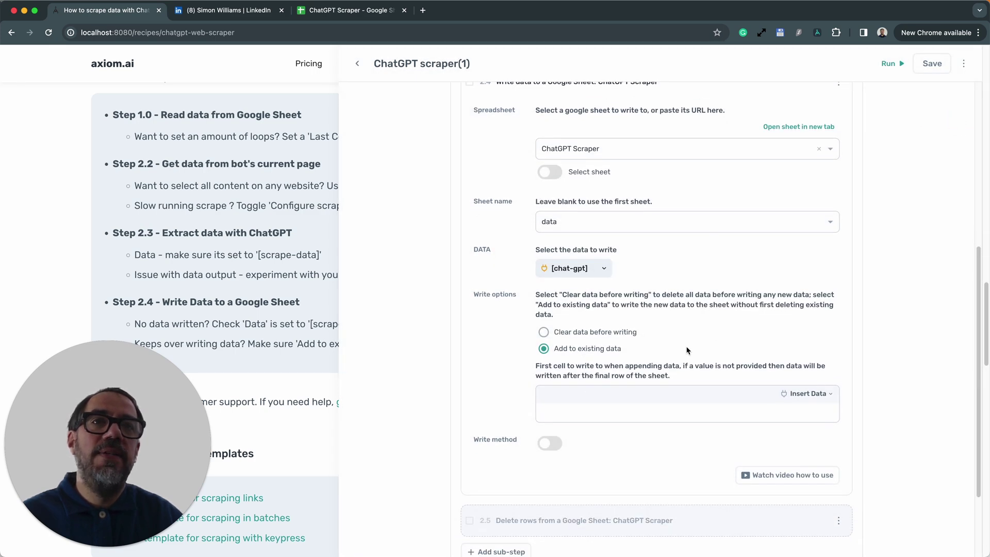
pyautogui.scroll(6, 687, 350)
# Enable the step 2.5 Delete rows from a Google Sheet step from its options menu
pyautogui.click(686, 380)
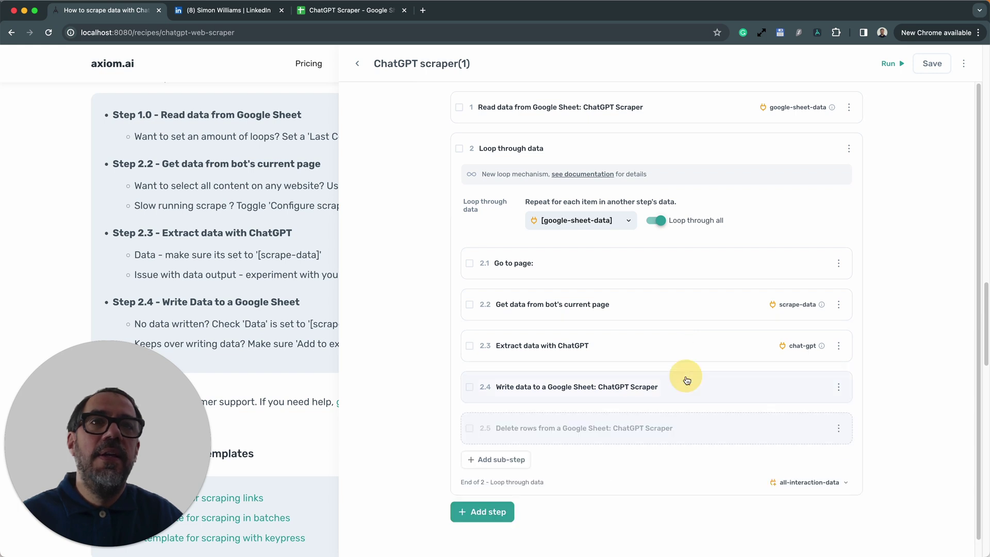
pyautogui.scroll(-1, 704, 463)
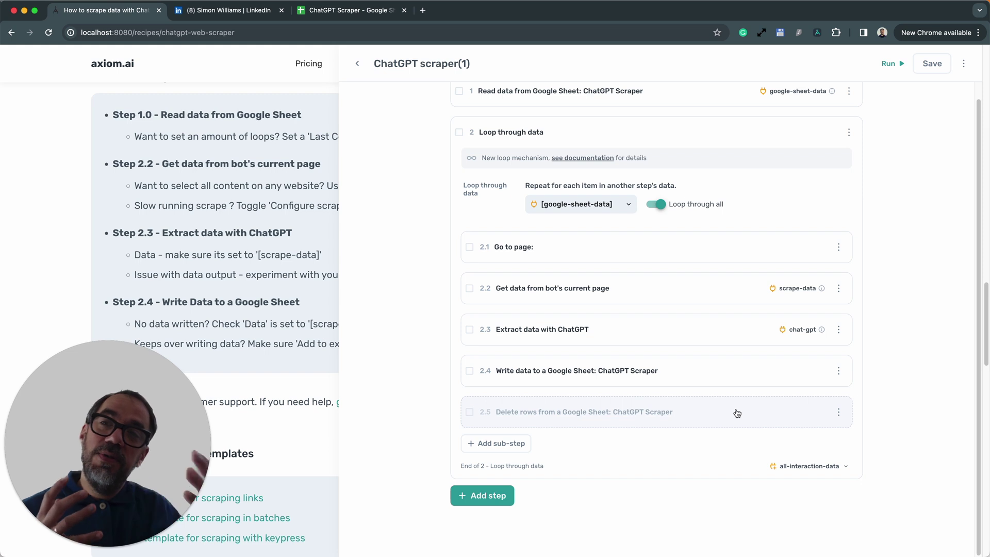
pyautogui.scroll(-1, 825, 420)
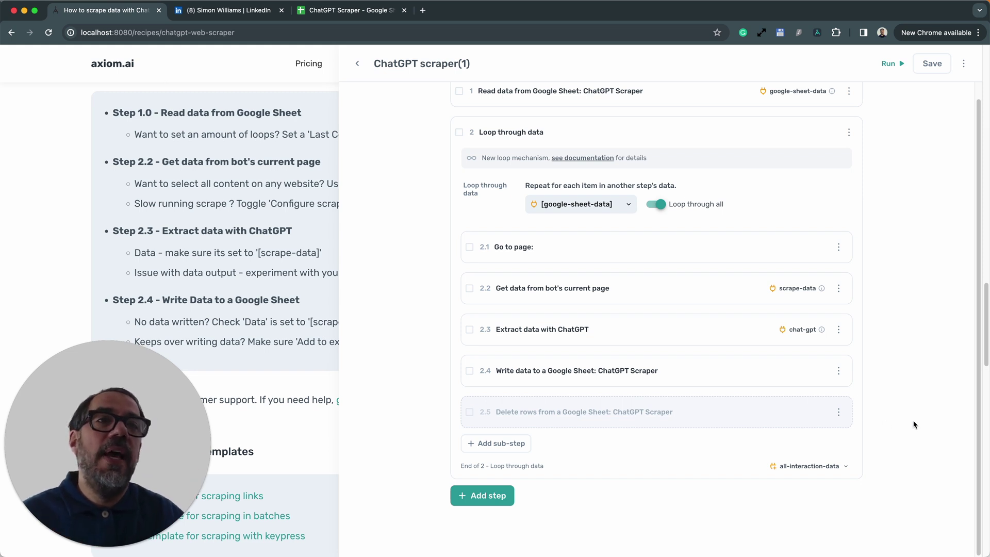
pyautogui.click(839, 416)
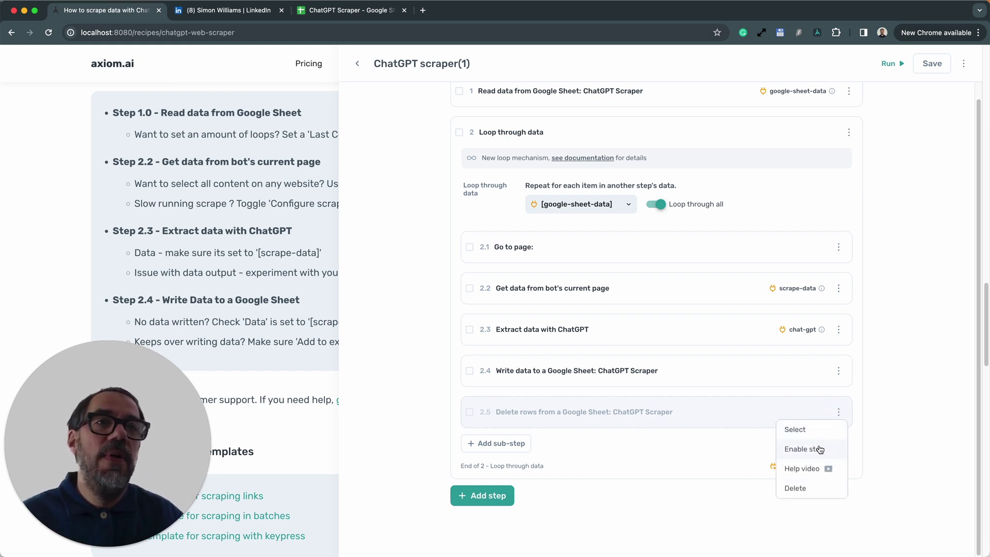
pyautogui.click(827, 446)
pyautogui.click(839, 412)
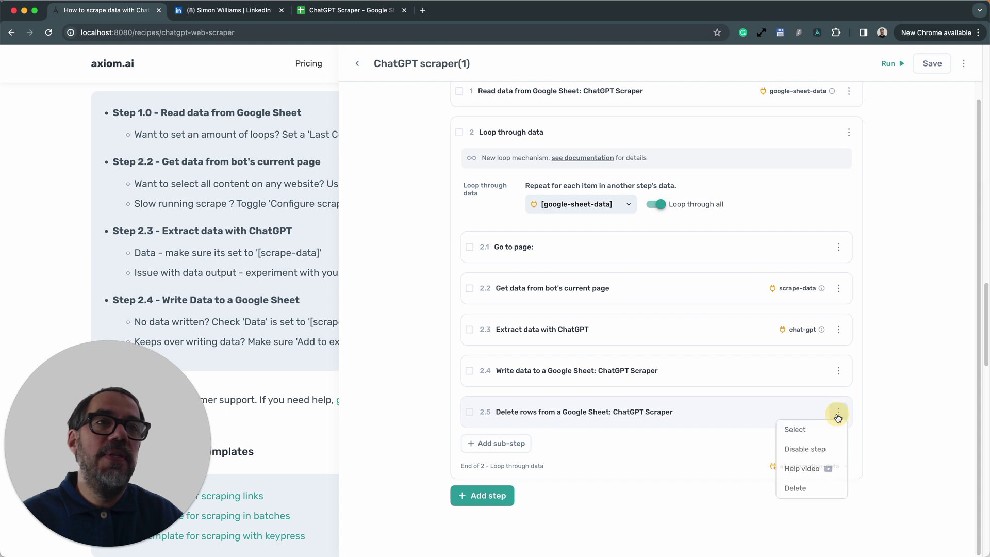
pyautogui.click(827, 448)
pyautogui.click(838, 413)
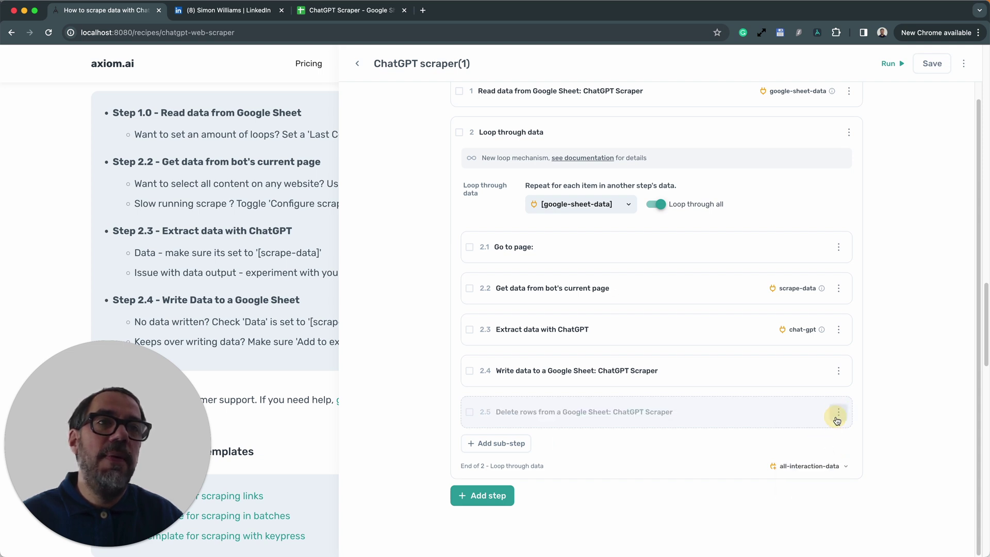
pyautogui.click(827, 448)
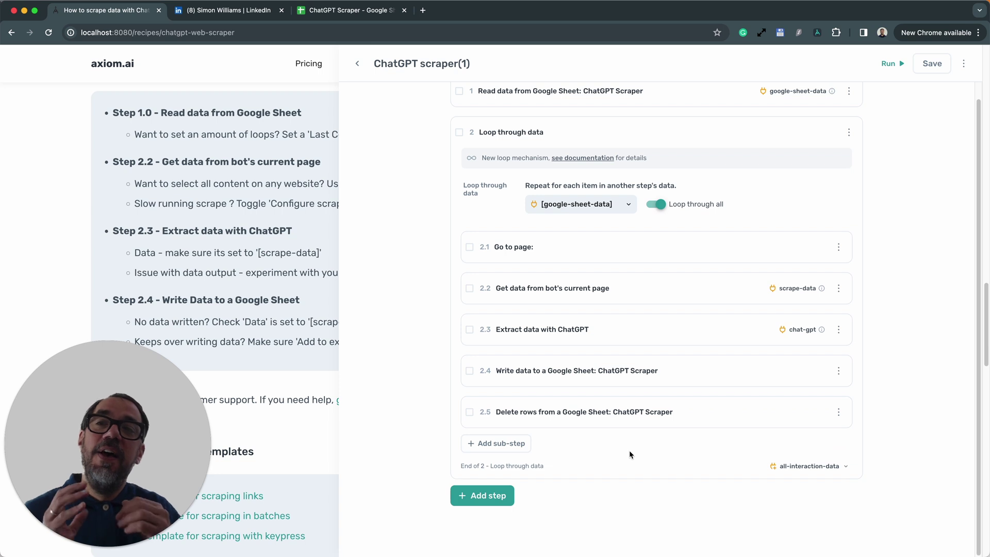